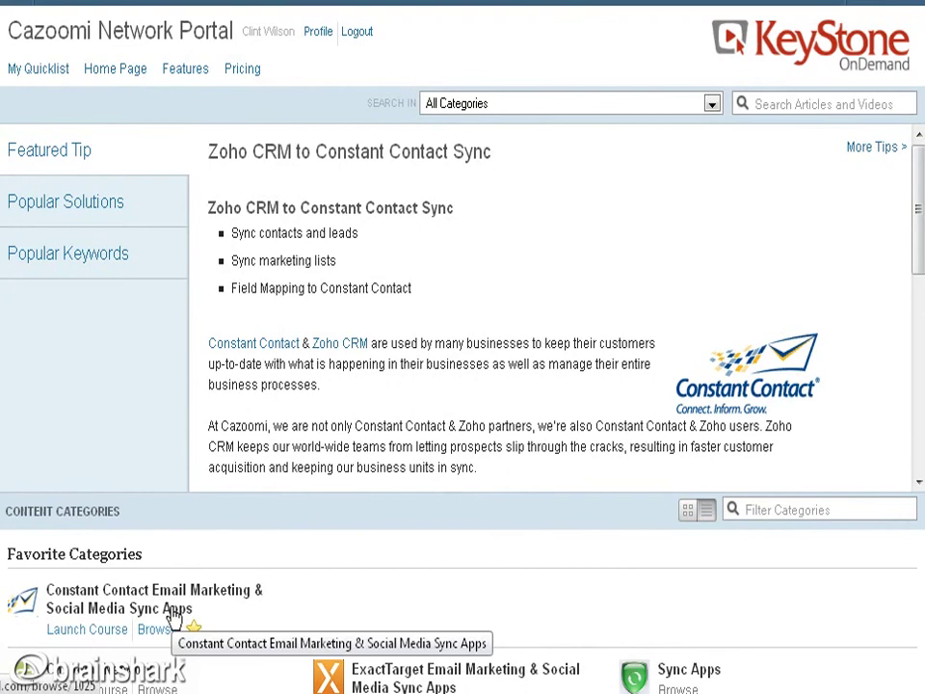
Leave the KeyStone OnDemand portal for the Cazoomi Network Portal home page.
click(100, 77)
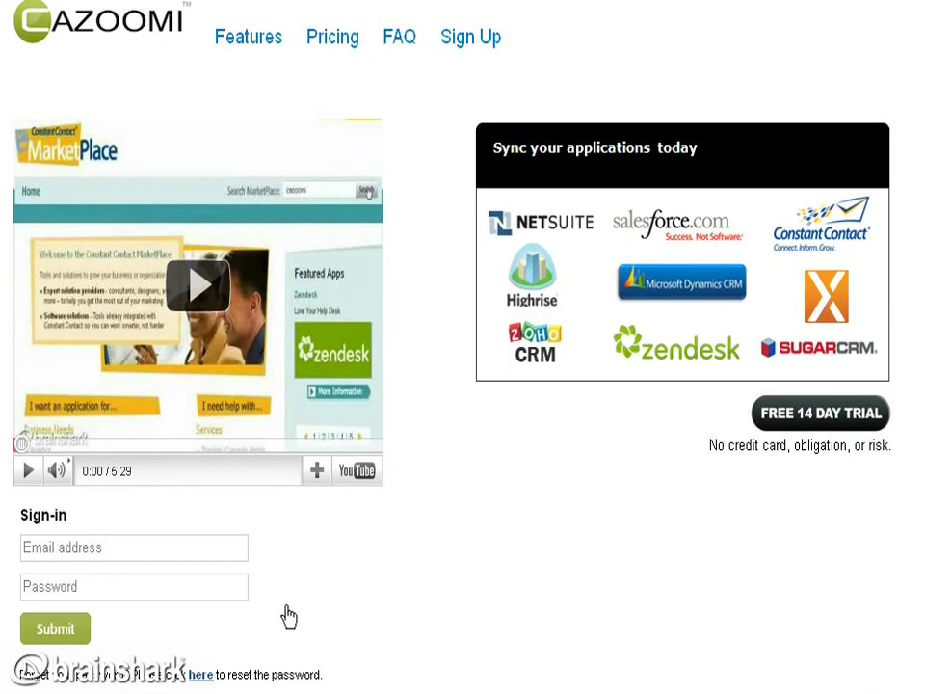
Show the Features page listing sync pairings such as Zoho CRM to Constant Contact.
click(255, 49)
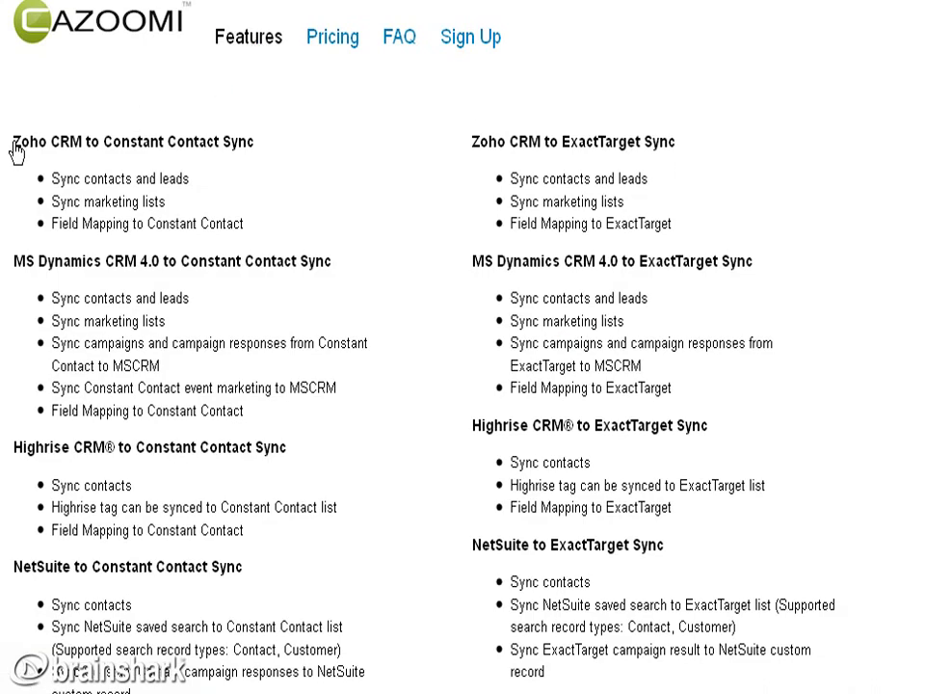
Highlight the Zoho CRM to Constant Contact Sync heading, then go to the Pricing page.
drag(12, 144, 256, 148)
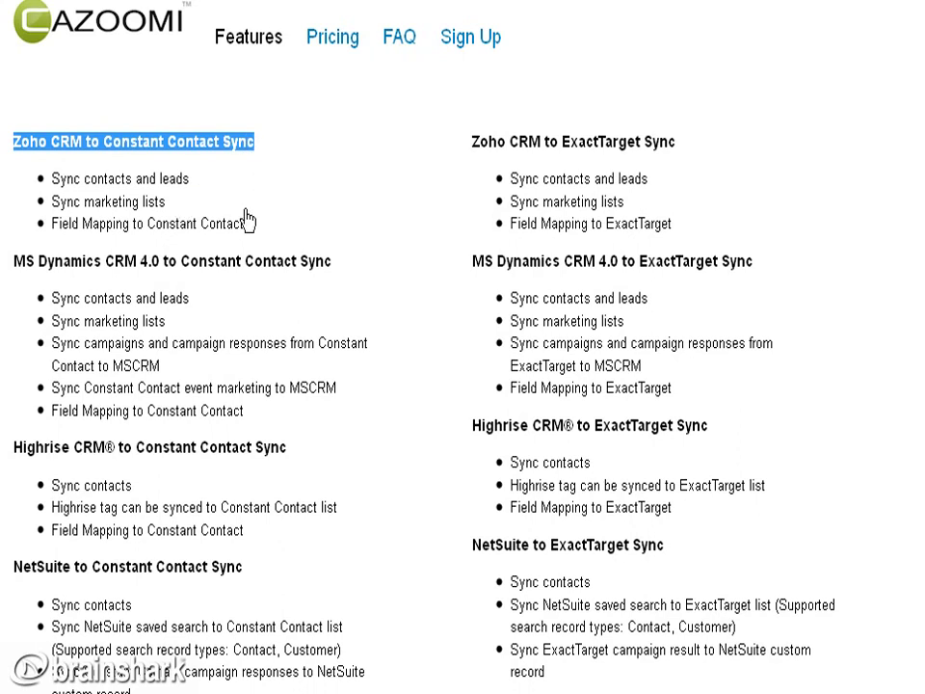
click(332, 39)
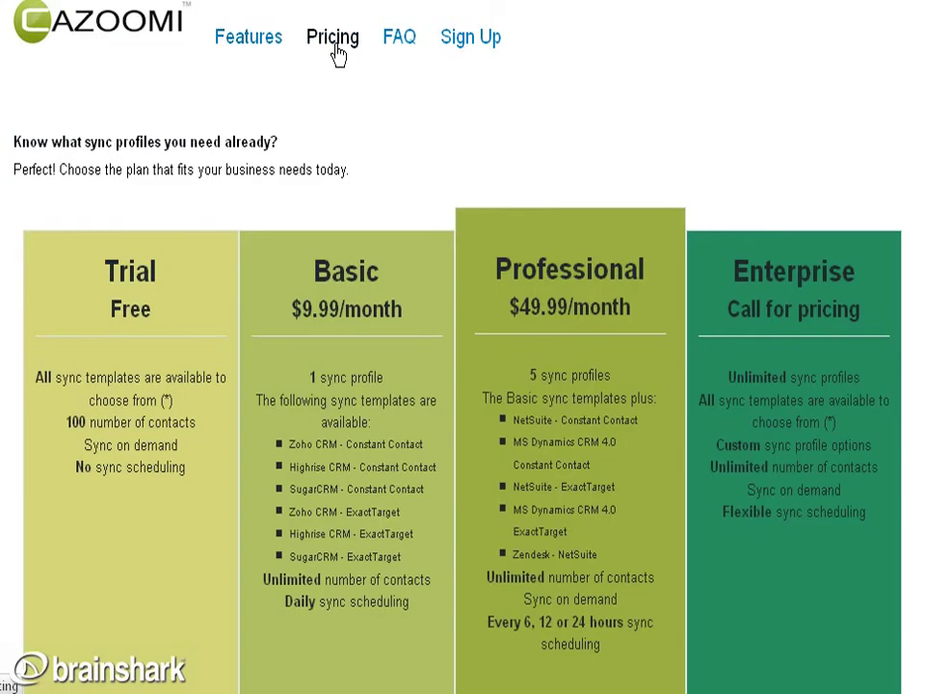
Scroll through the plans, pointing out the Trial's 100-contact limit and the Basic plan.
scroll(462, 386, down, 3)
scroll(462, 385, down, 2)
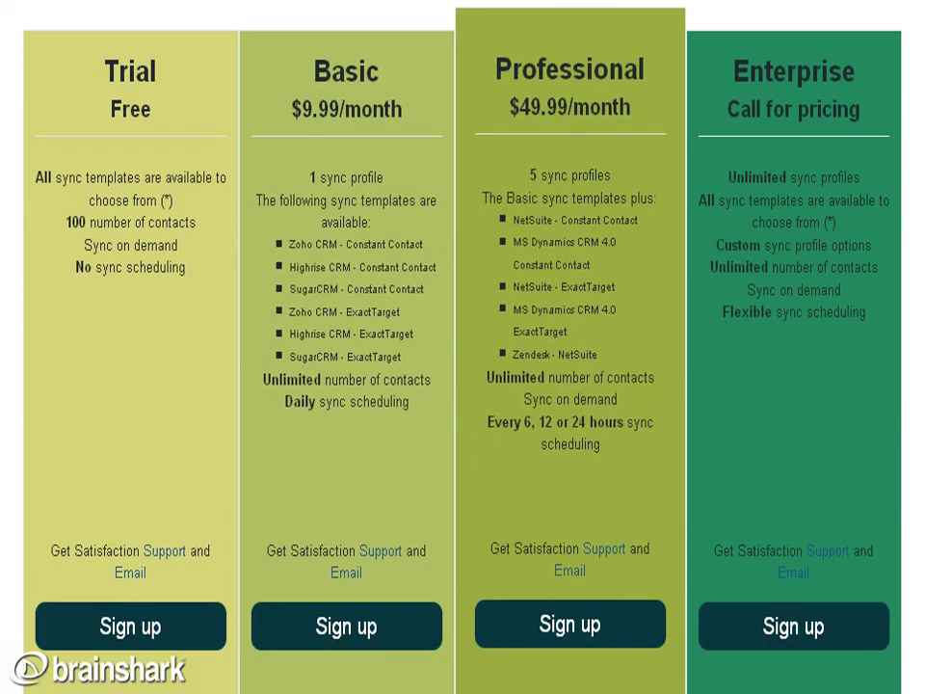
scroll(462, 347, down, 1)
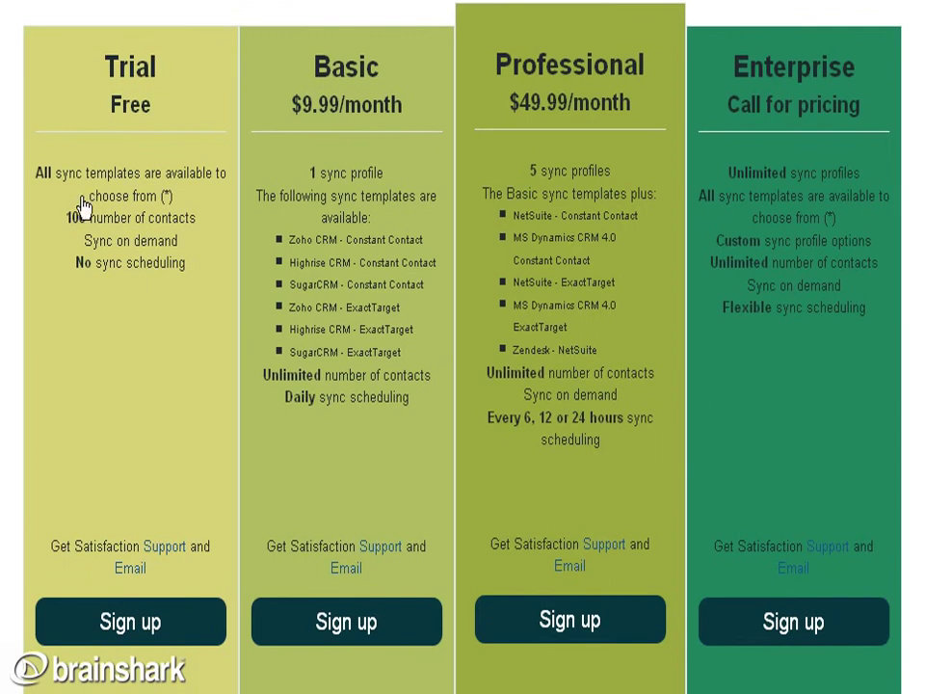
drag(67, 219, 197, 221)
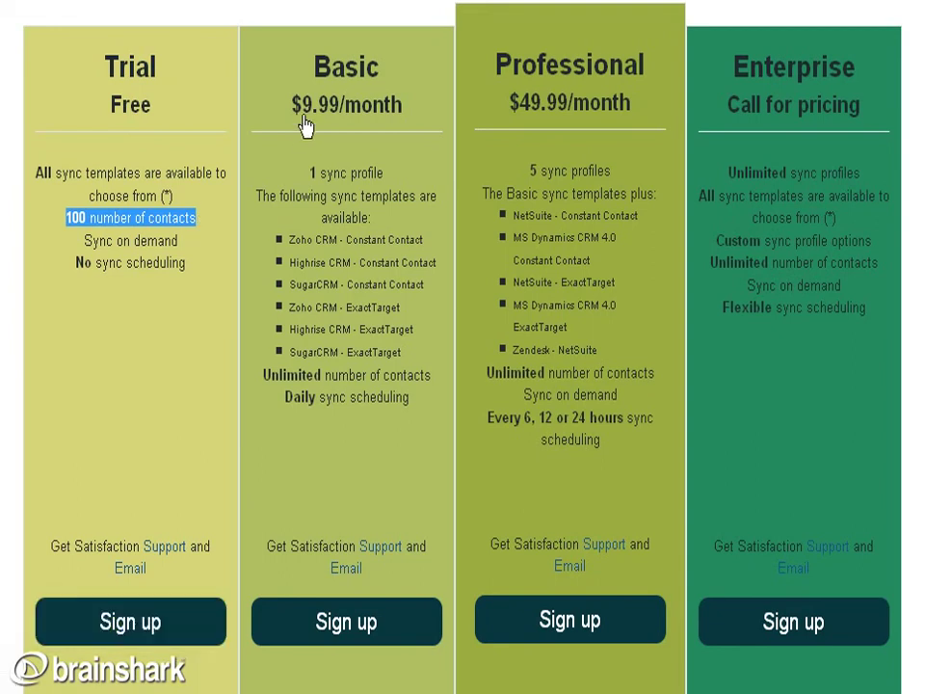
drag(332, 73, 376, 76)
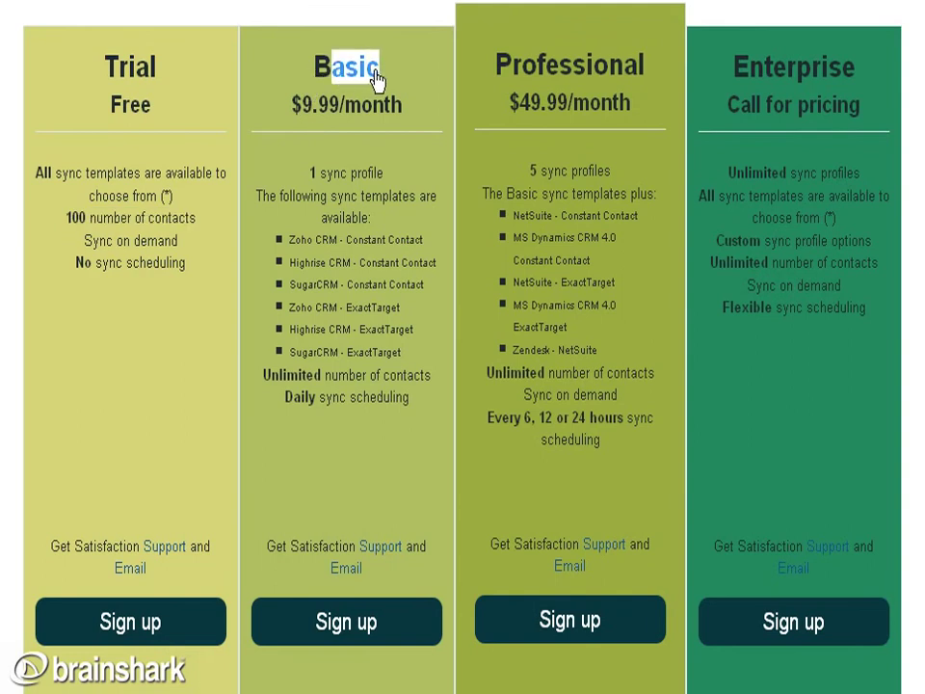
click(378, 169)
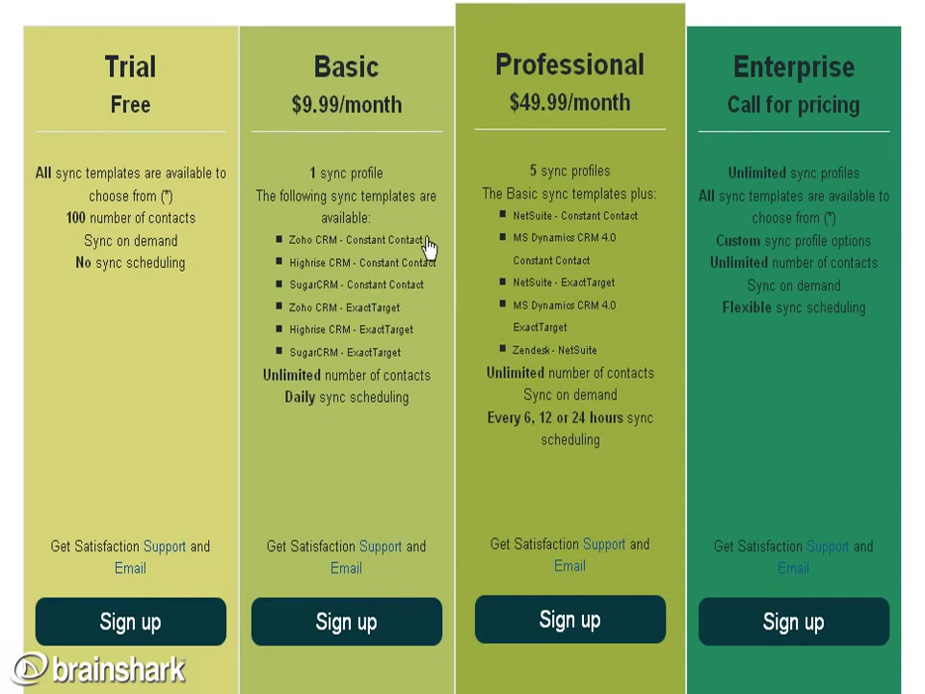
Highlight Basic's Zoho CRM - Constant Contact template and Enterprise custom profiles, then sign up for Basic.
drag(427, 246, 291, 252)
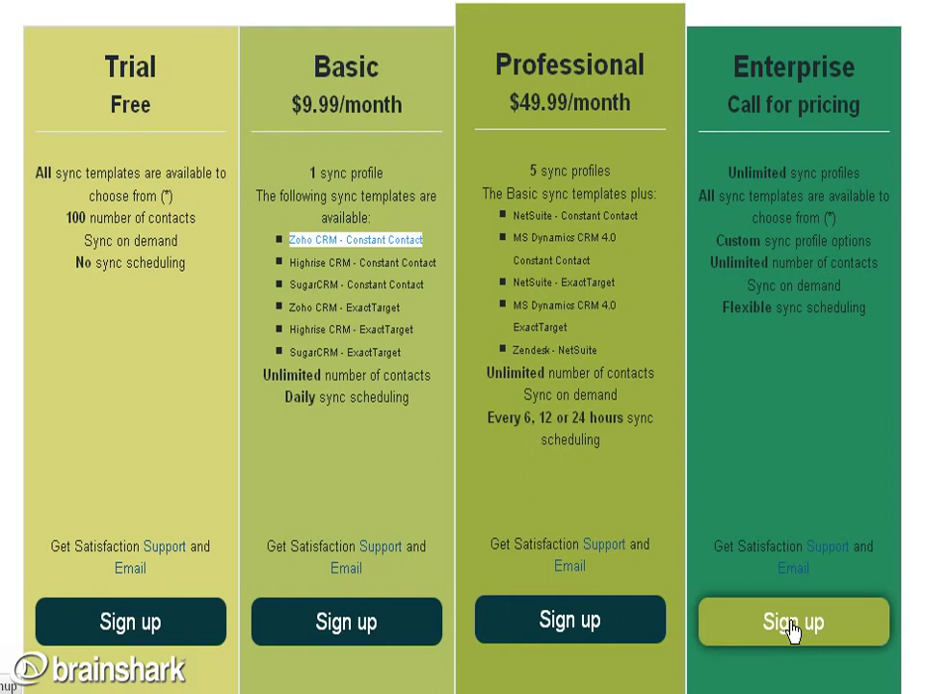
click(723, 249)
drag(718, 240, 870, 248)
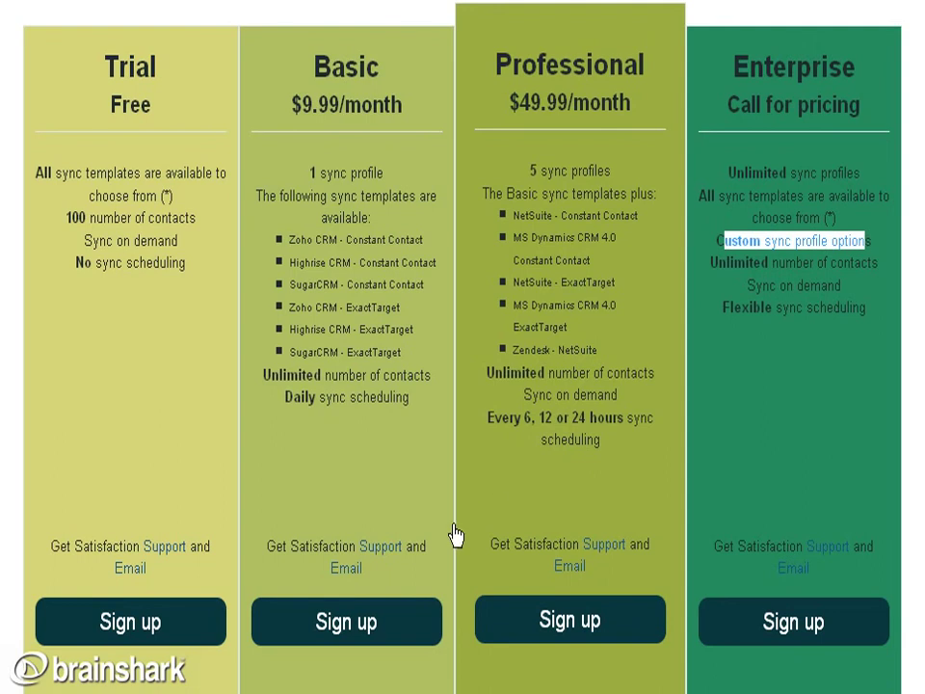
click(366, 626)
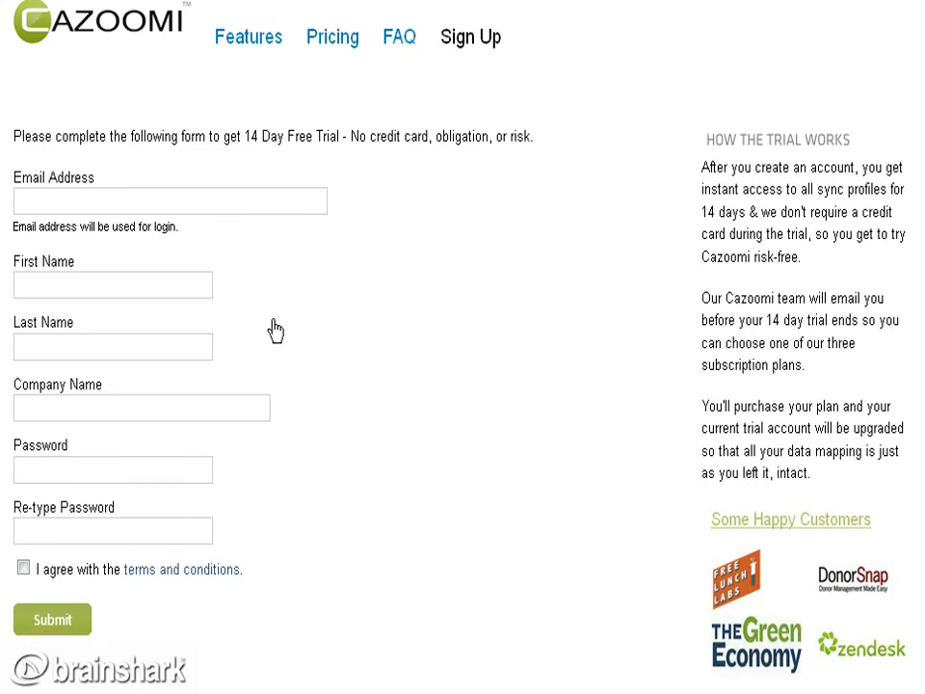
Return to the home page and sign in with the account e-mail and password.
click(100, 40)
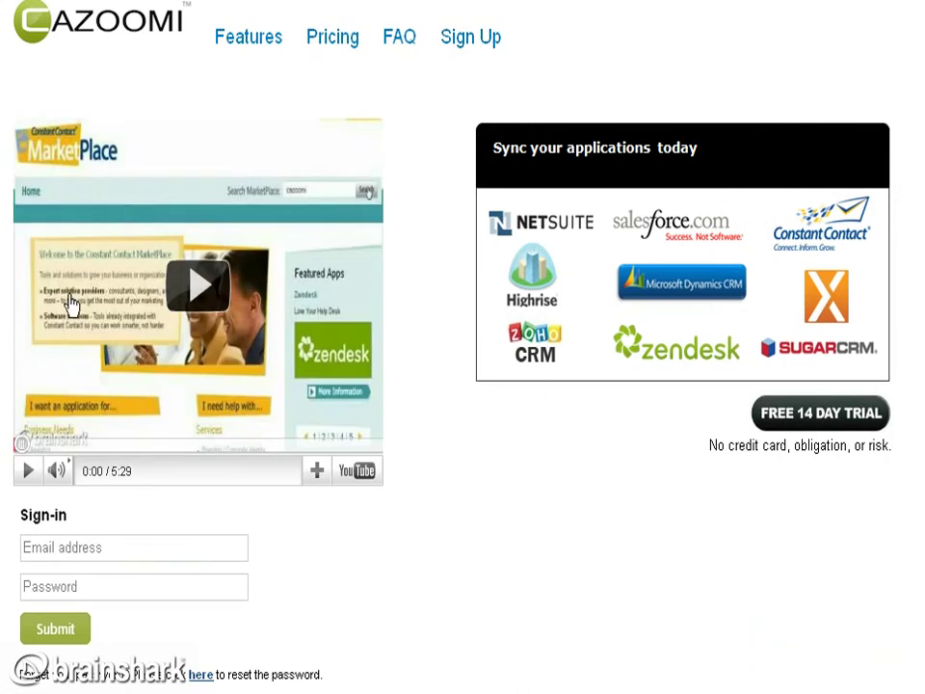
click(68, 557)
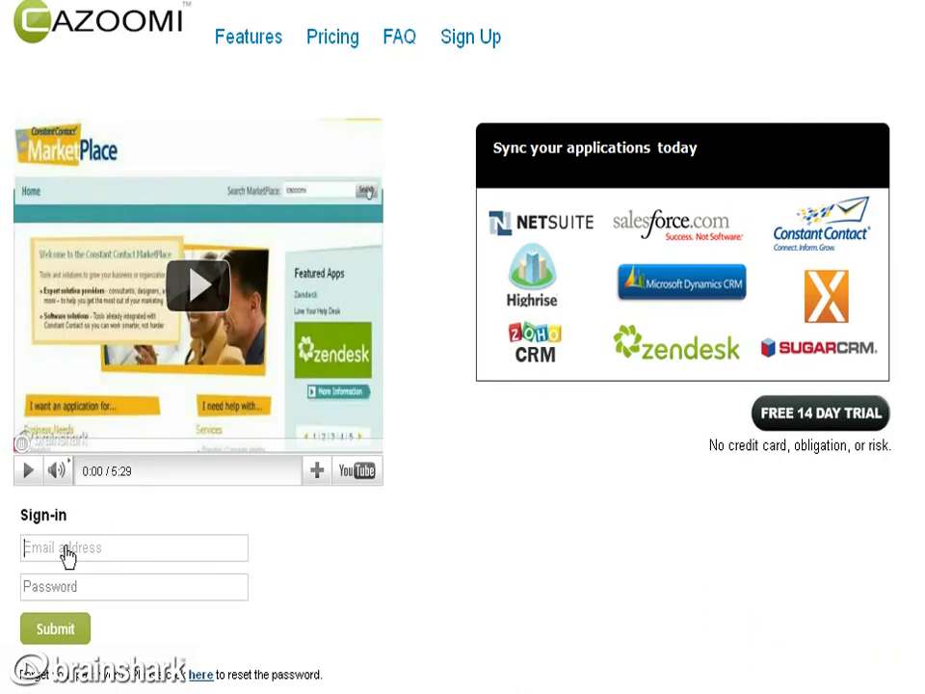
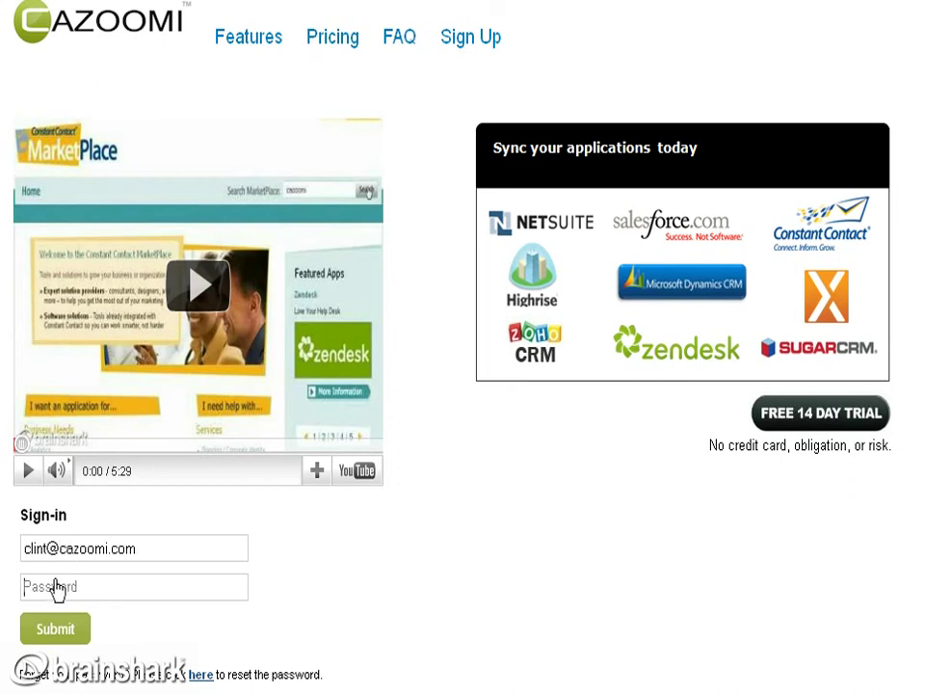
text(p)
click(65, 631)
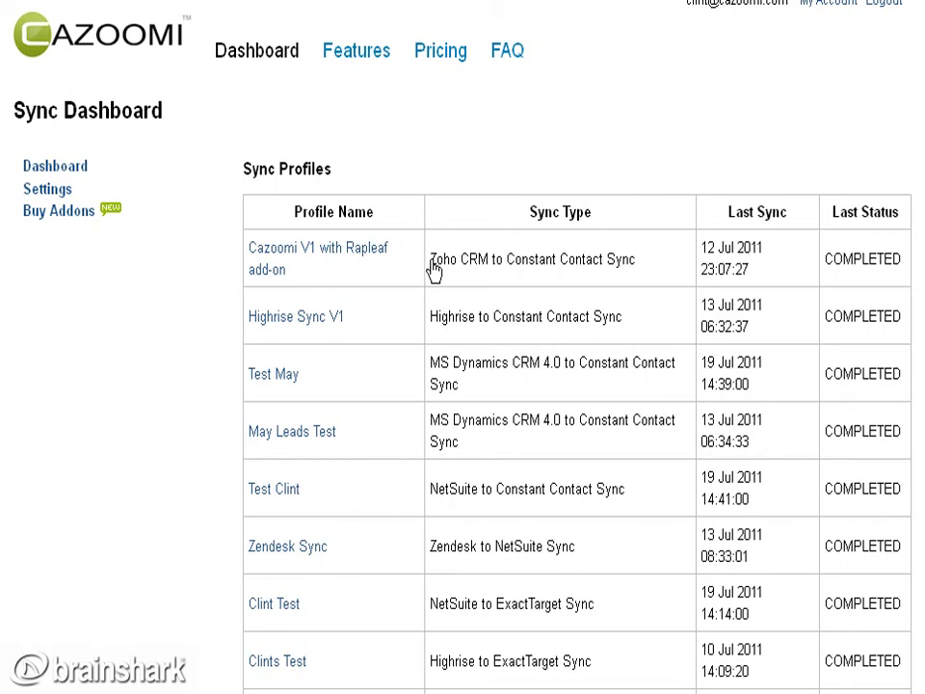
Highlight the Zoho CRM to Constant Contact Sync type and open 'Cazoomi V1 with Rapleaf add-on'.
drag(432, 262, 635, 262)
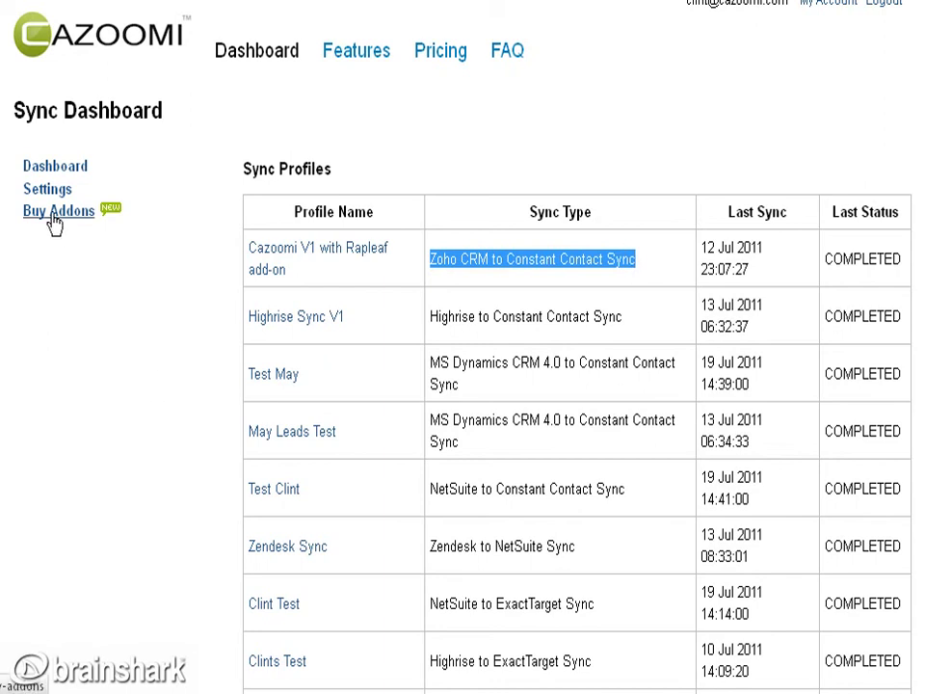
click(280, 263)
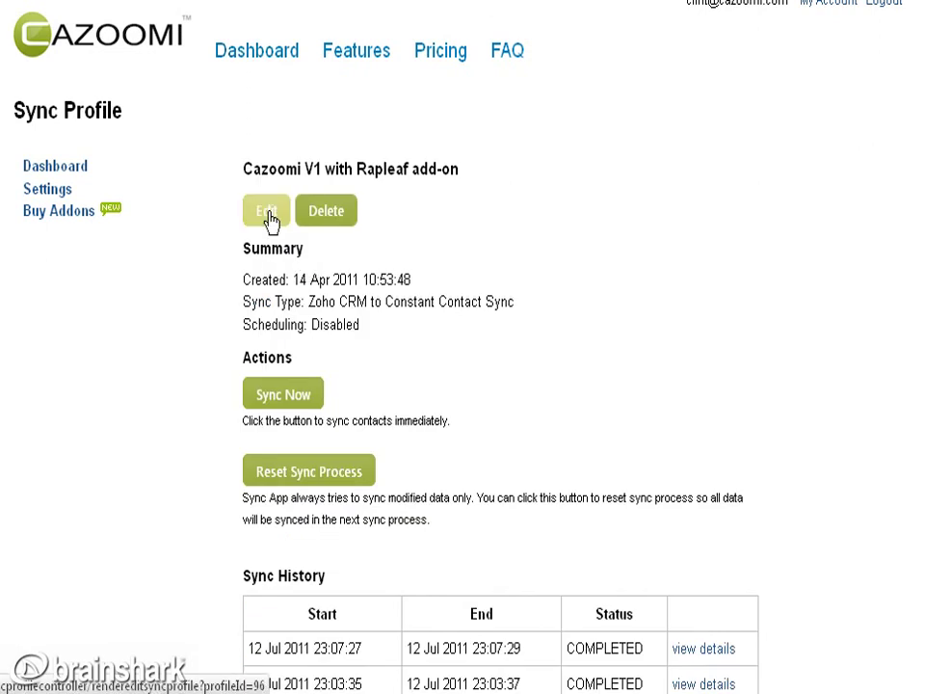
Start editing the profile, confirming its Zoho CRM to Constant Contact Sync type.
click(266, 212)
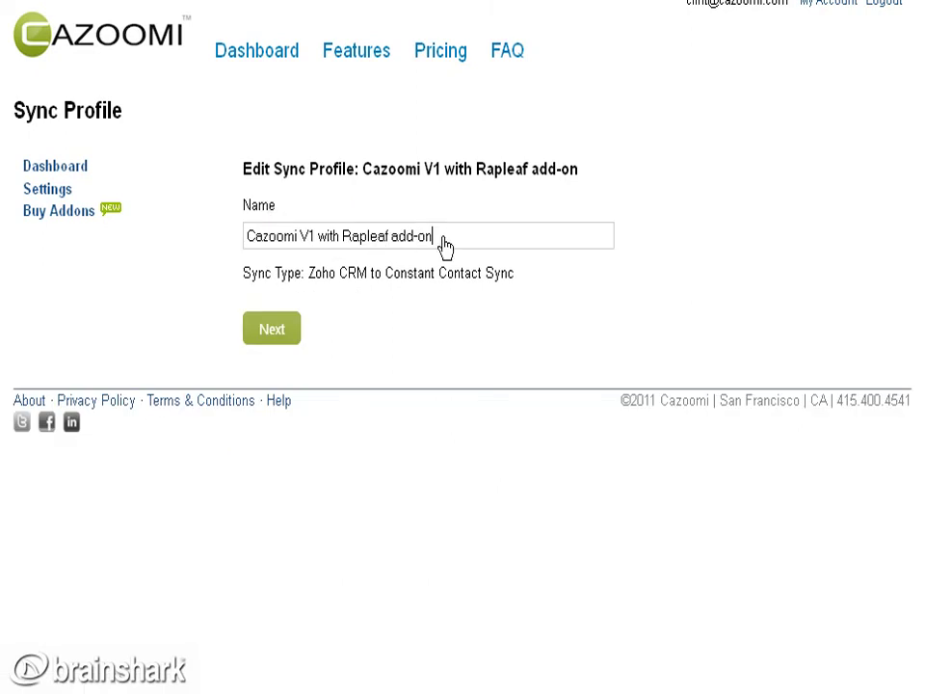
double_click(317, 274)
drag(349, 274, 518, 275)
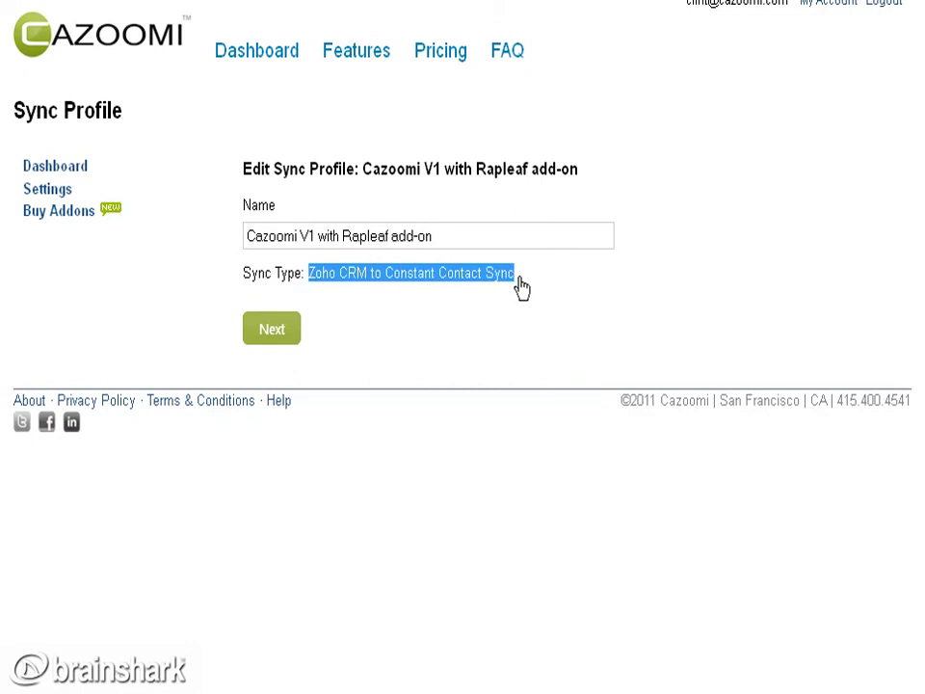
click(270, 332)
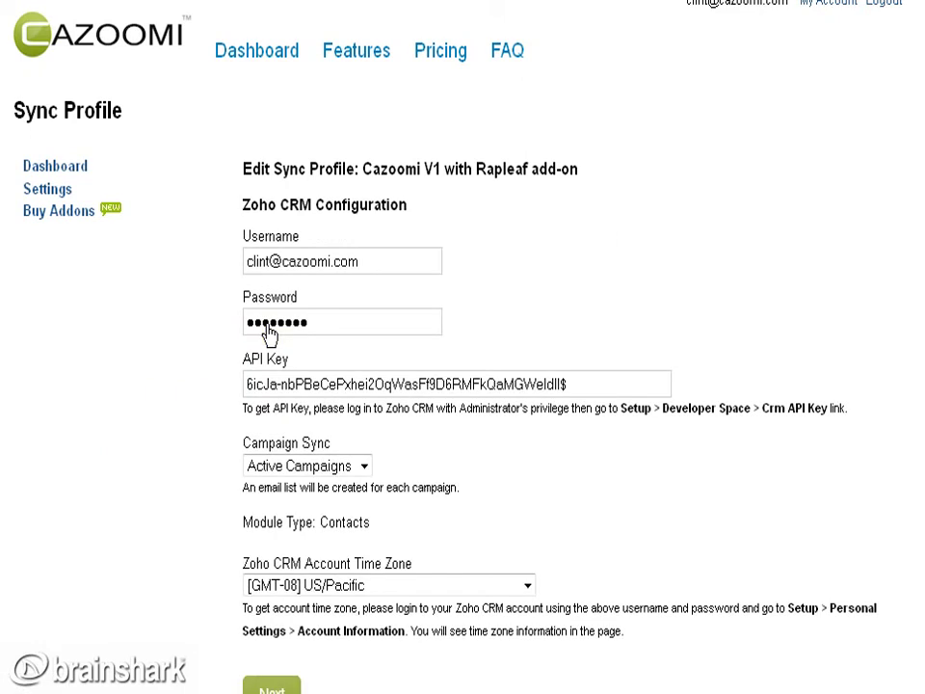
In the Zoho CRM configuration, keep Campaign Sync set to Active Campaigns.
drag(573, 385, 228, 409)
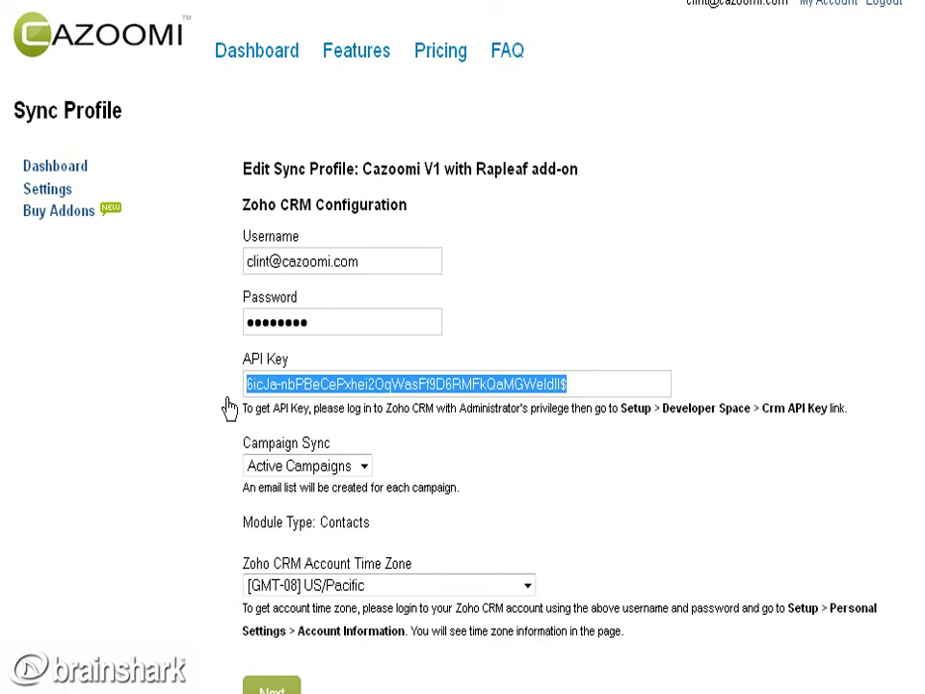
click(365, 467)
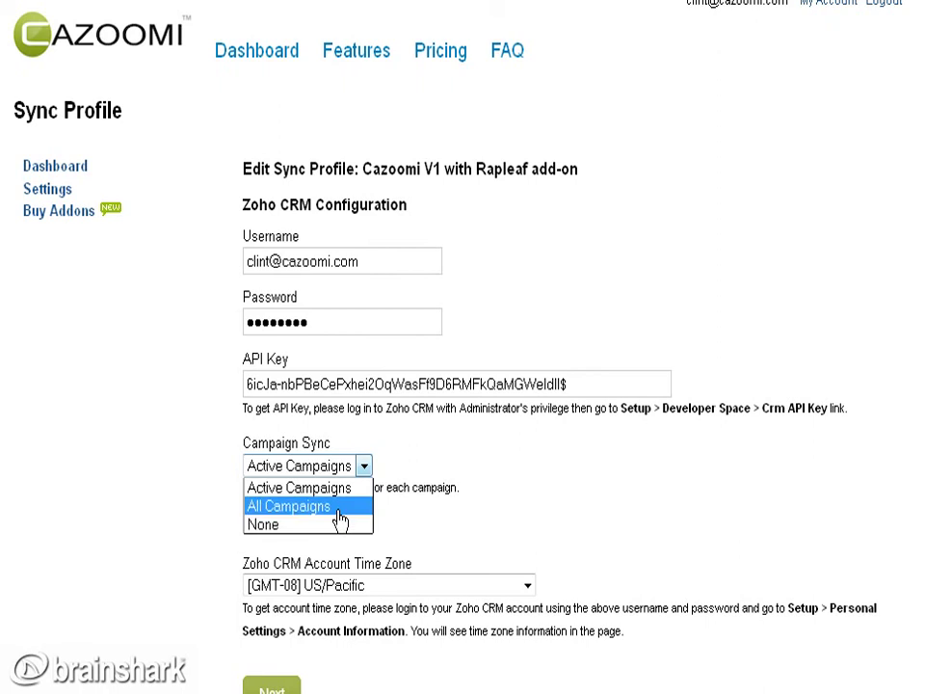
click(348, 487)
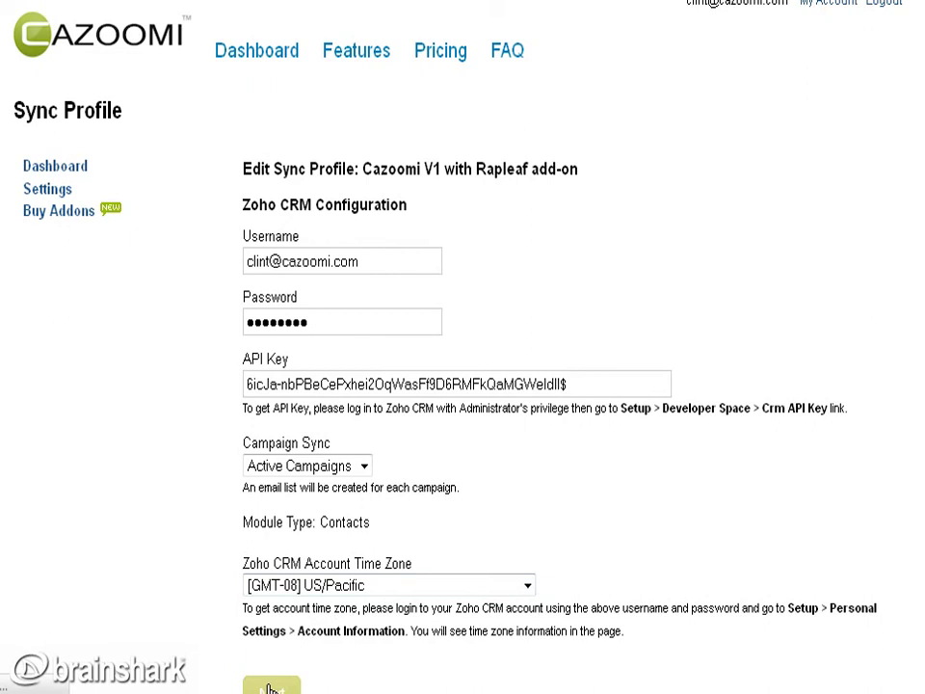
Submit the Constant Contact configuration with master list 'Zoho Sync Test V1'.
click(270, 688)
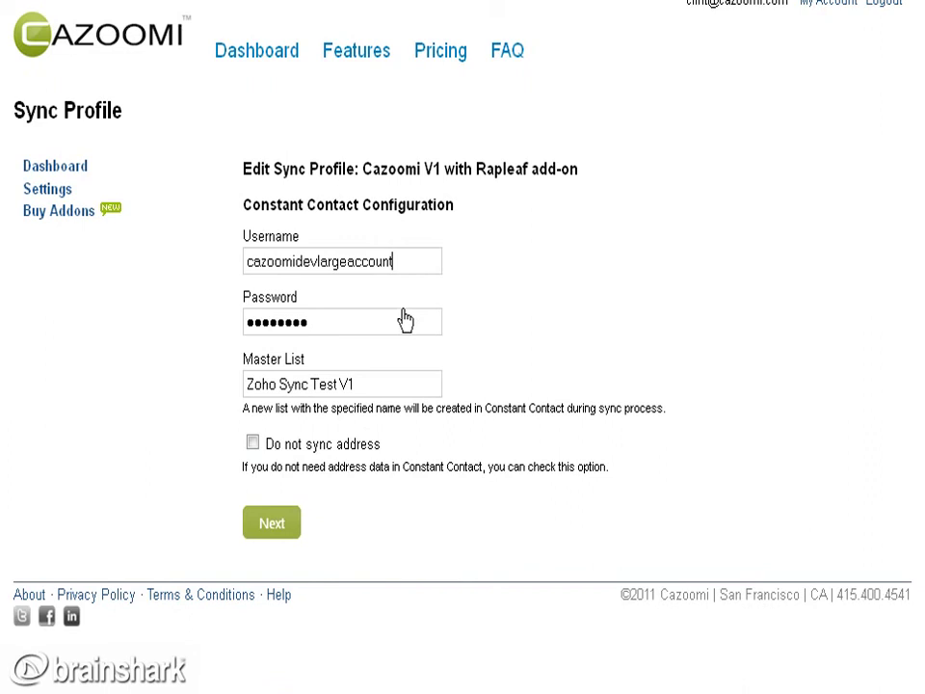
click(272, 525)
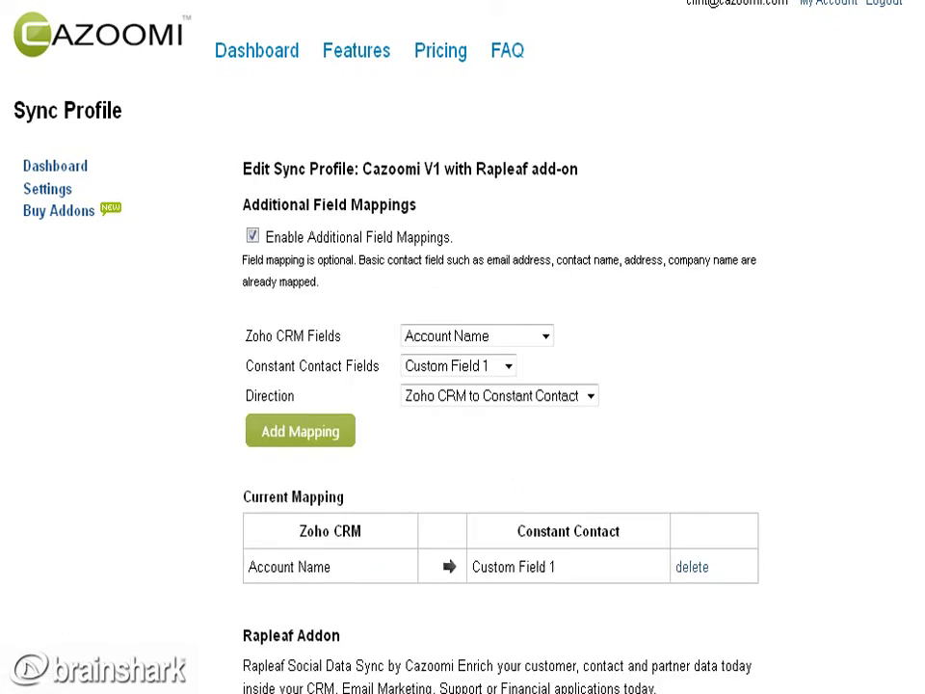
Disable additional Zoho field mappings and highlight the Rapleaf Addon section.
scroll(462, 347, down, 2)
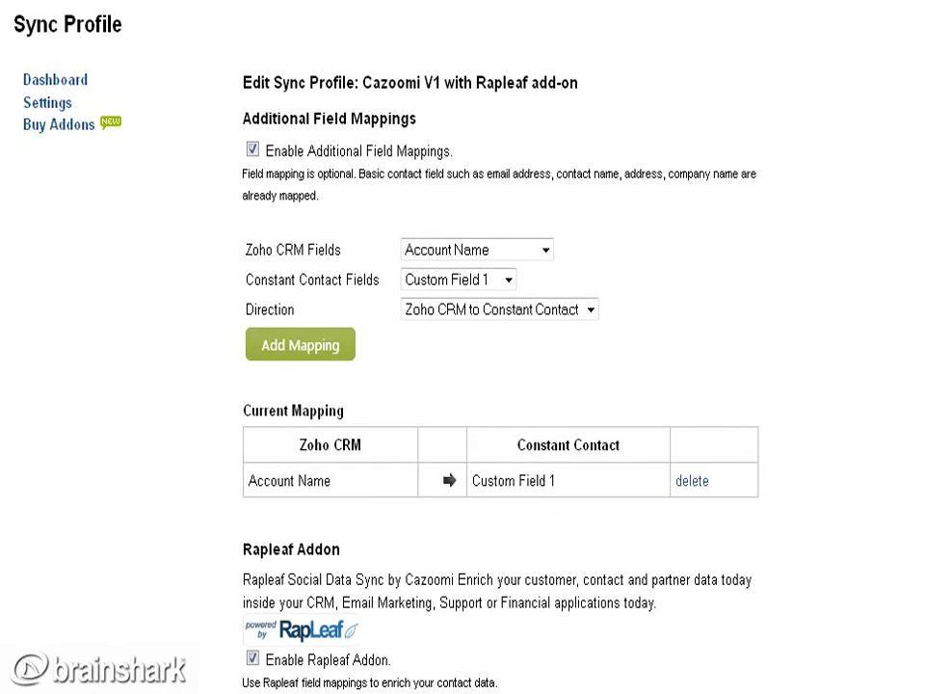
scroll(463, 347, down, 2)
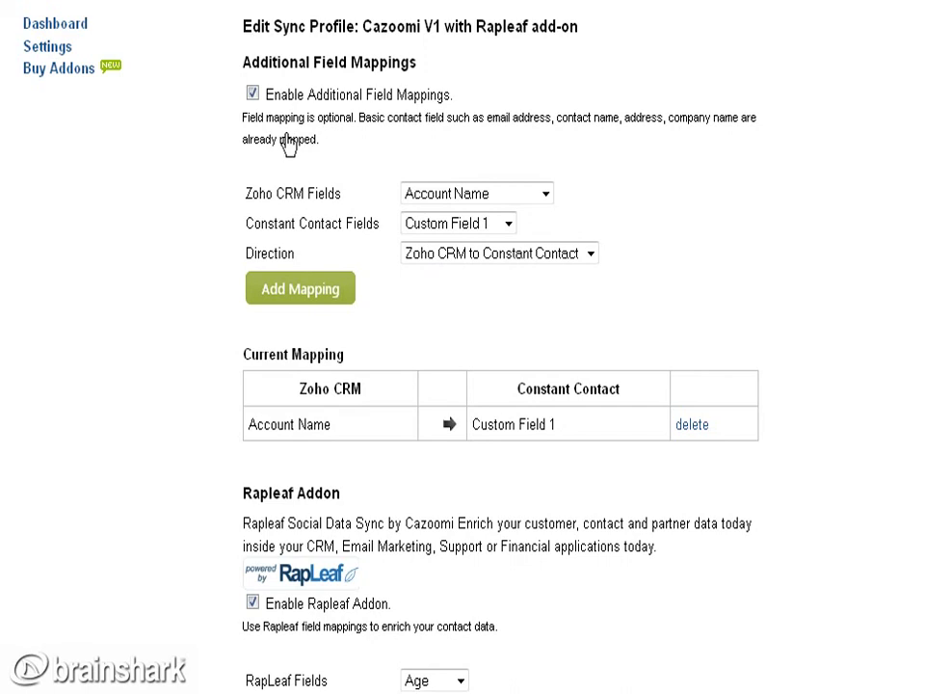
click(252, 94)
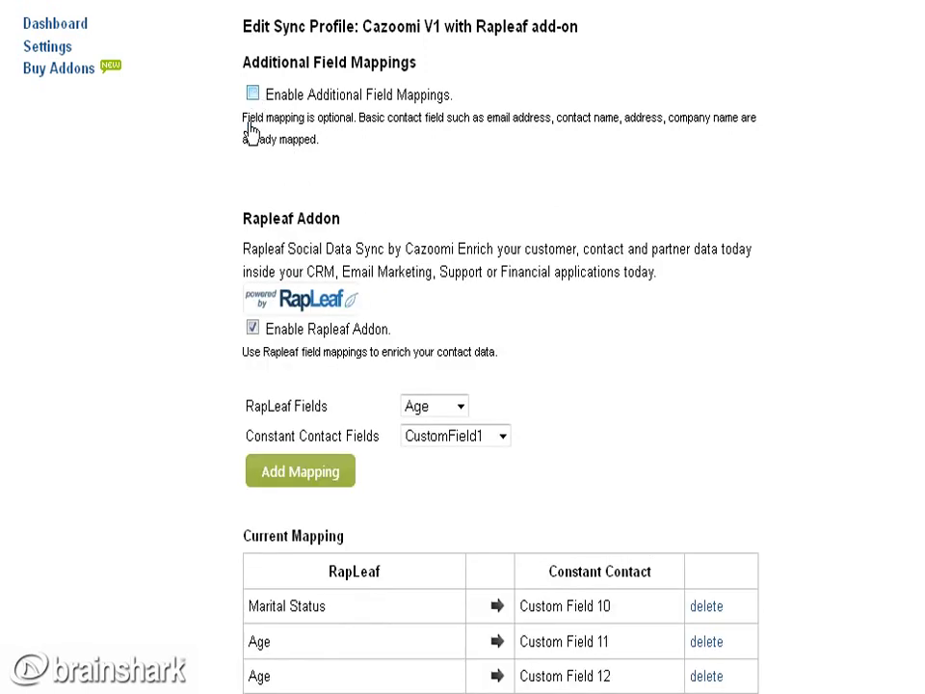
drag(242, 221, 342, 226)
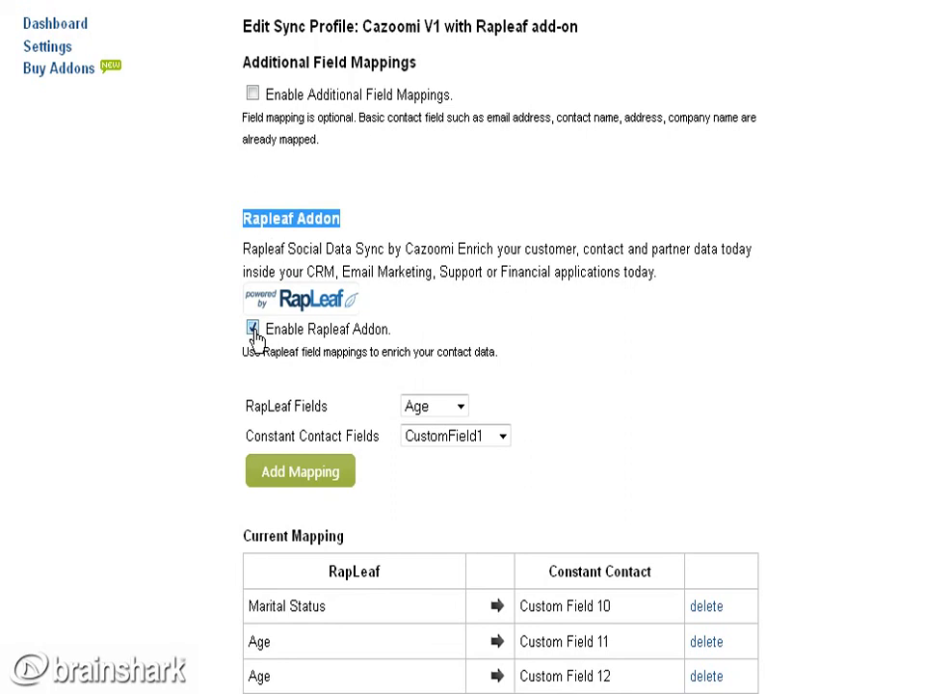
Add a RapLeaf mapping of Age to CustomField1.
click(461, 410)
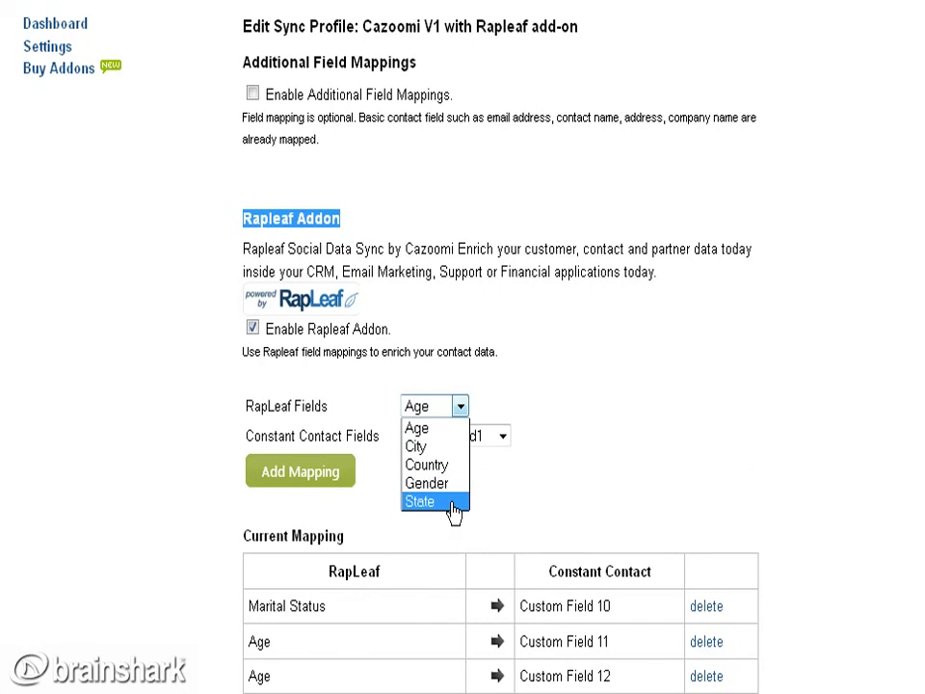
click(449, 429)
click(483, 440)
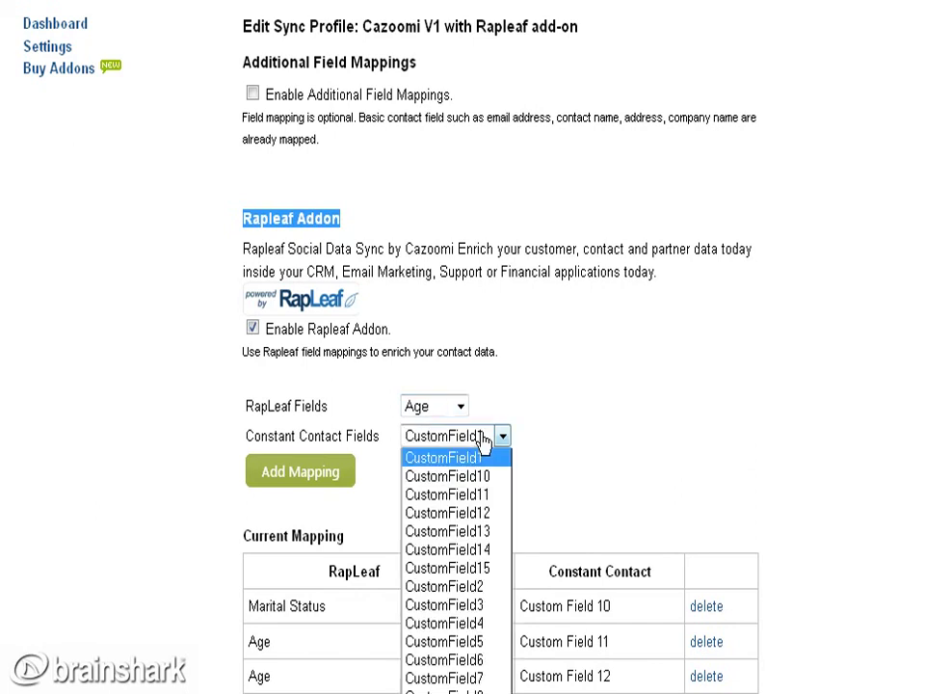
click(484, 439)
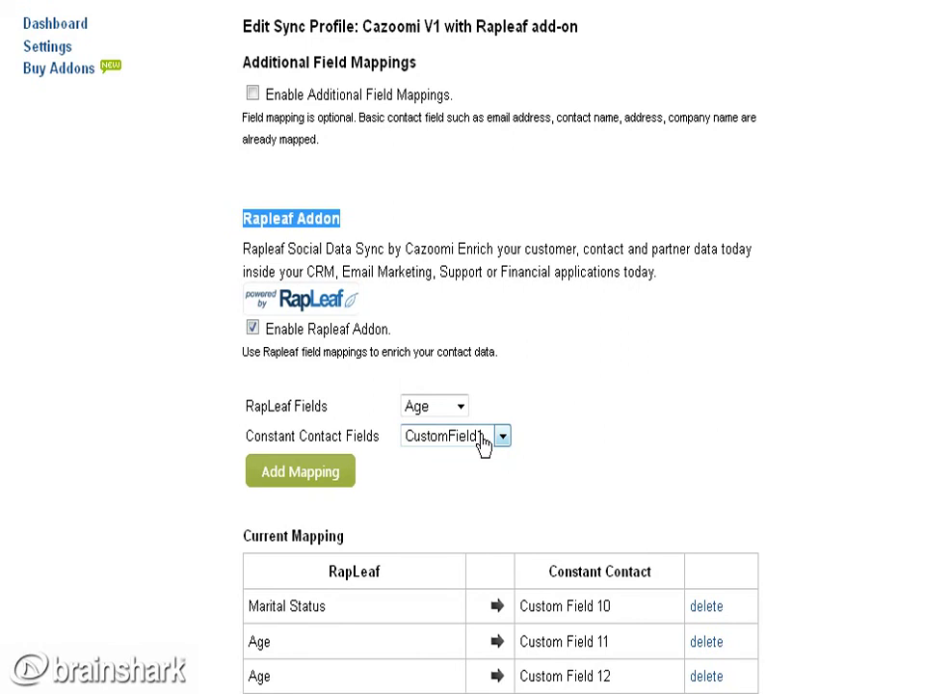
click(309, 471)
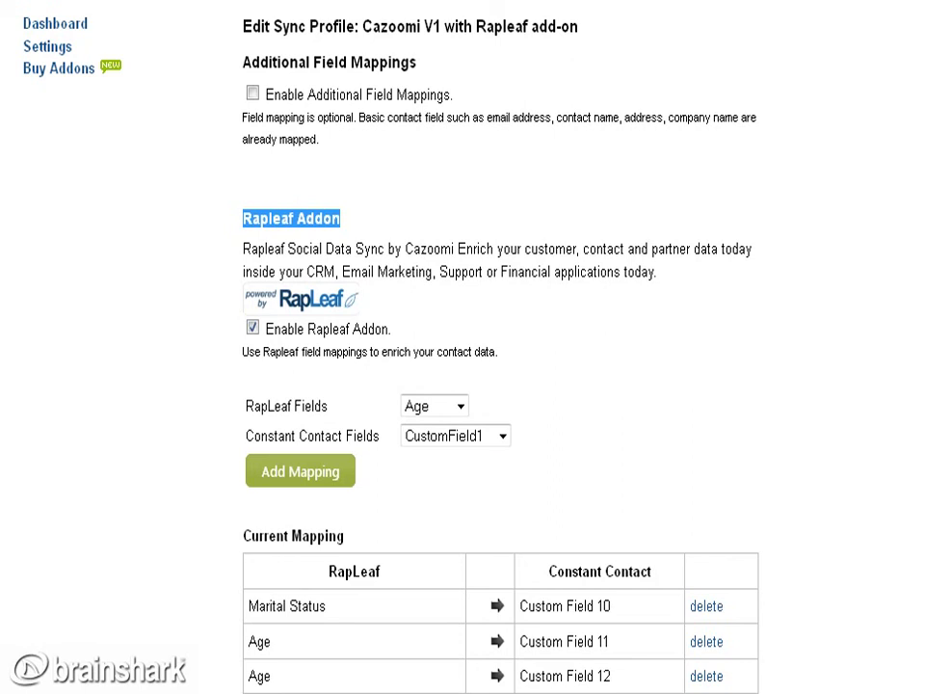
scroll(500, 385, down, 3)
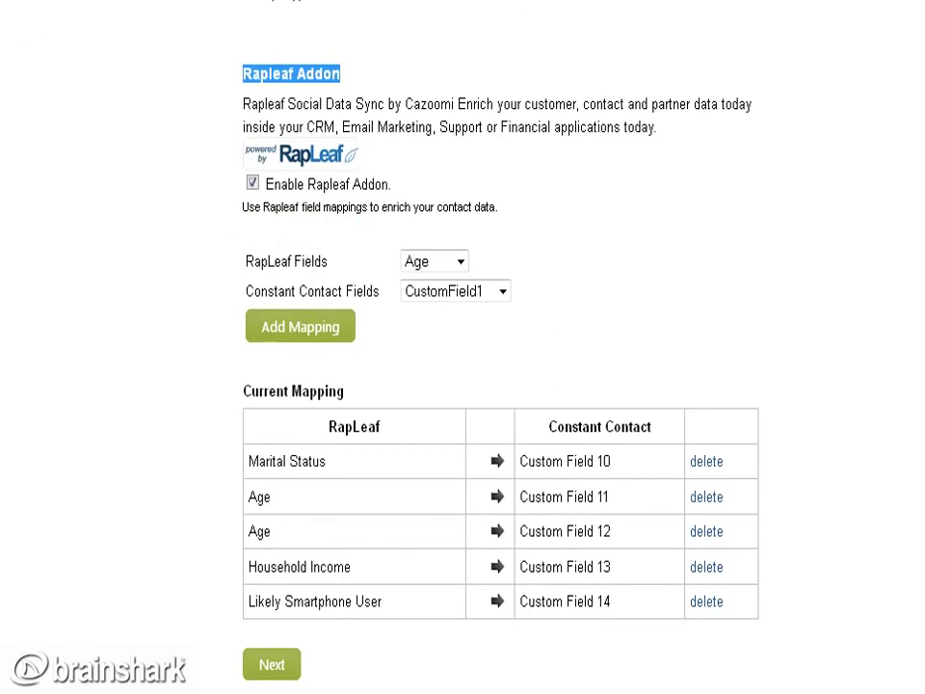
scroll(501, 385, up, 5)
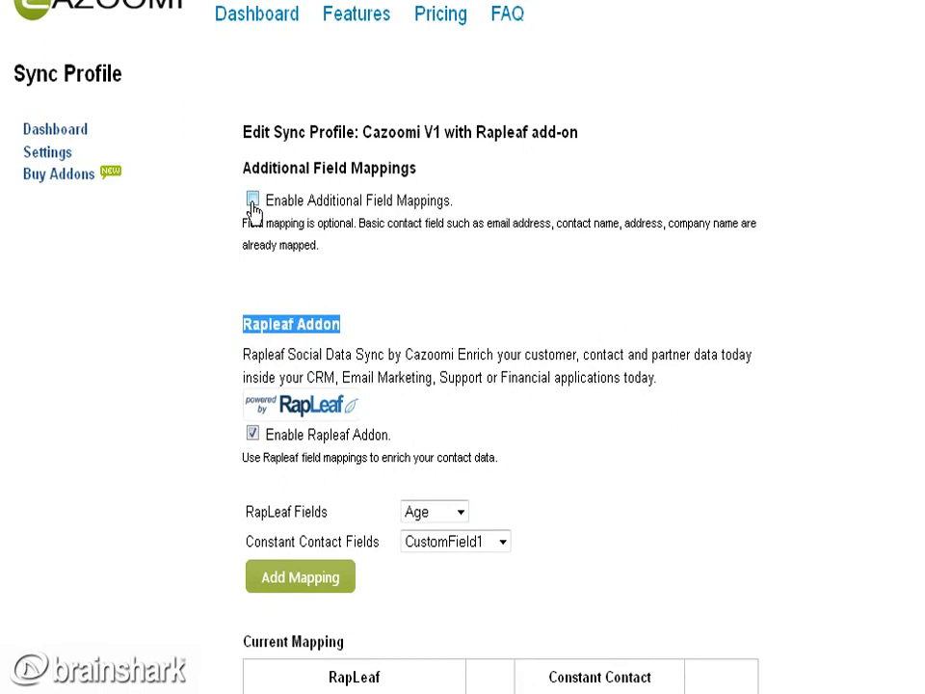
Re-enable additional mappings: Account Name to Custom Field 1, direction Zoho CRM to Constant Contact.
click(252, 200)
click(544, 300)
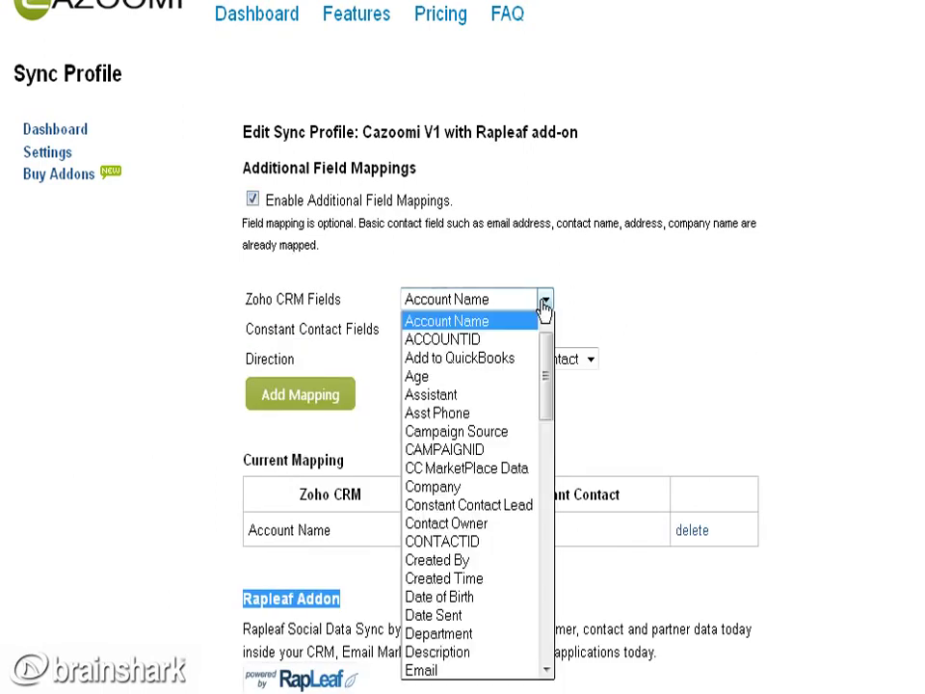
click(544, 301)
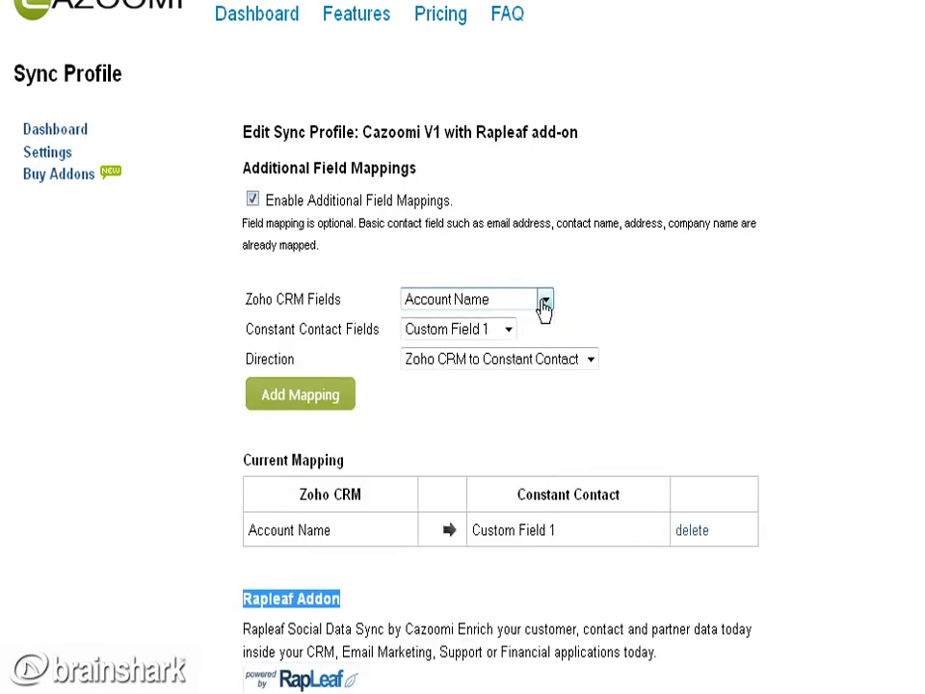
click(489, 333)
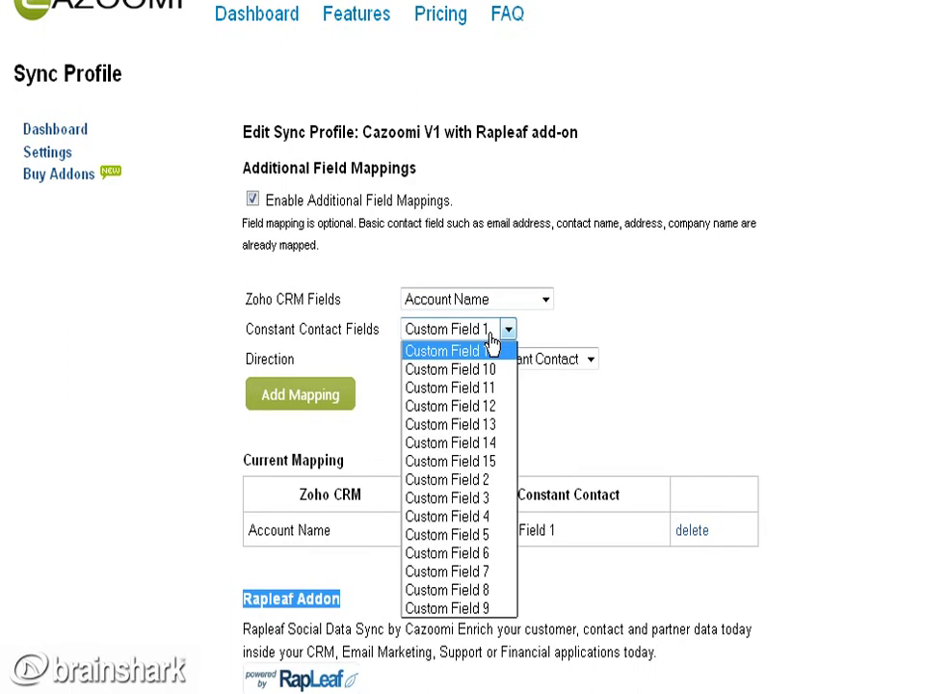
click(491, 340)
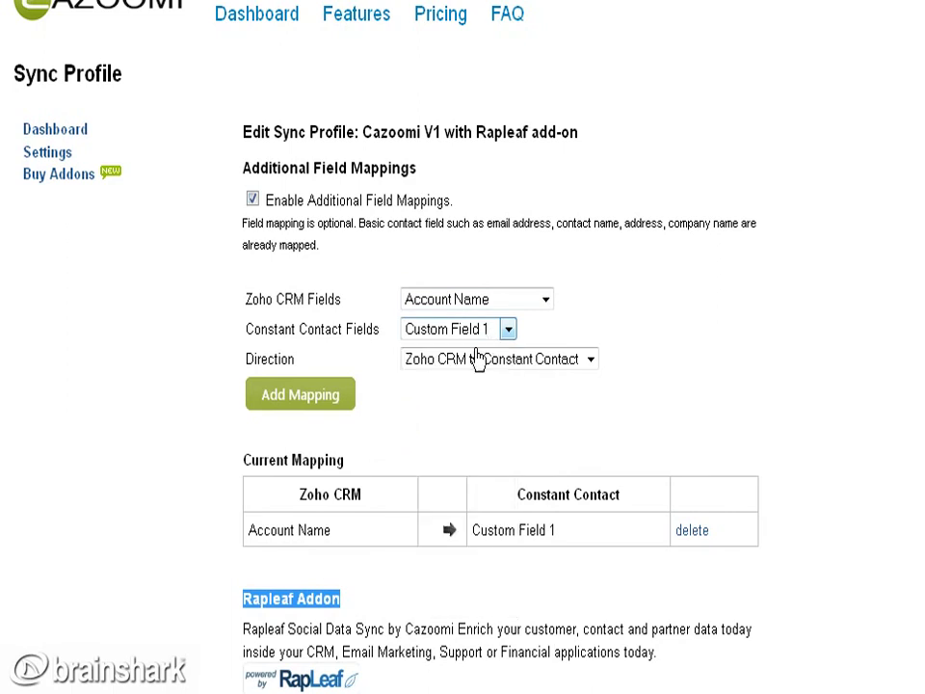
click(463, 376)
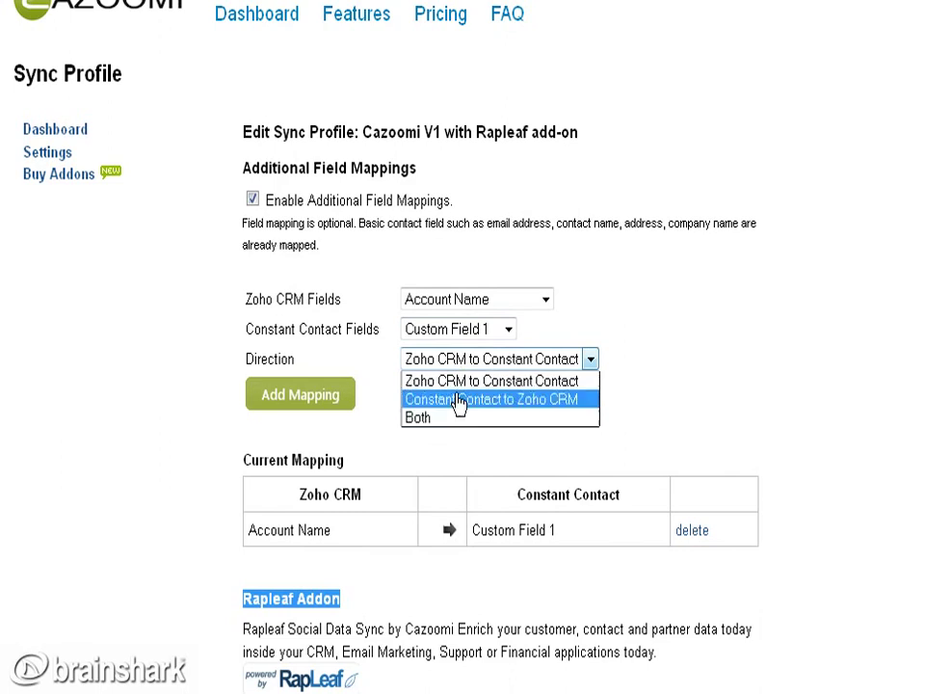
click(460, 384)
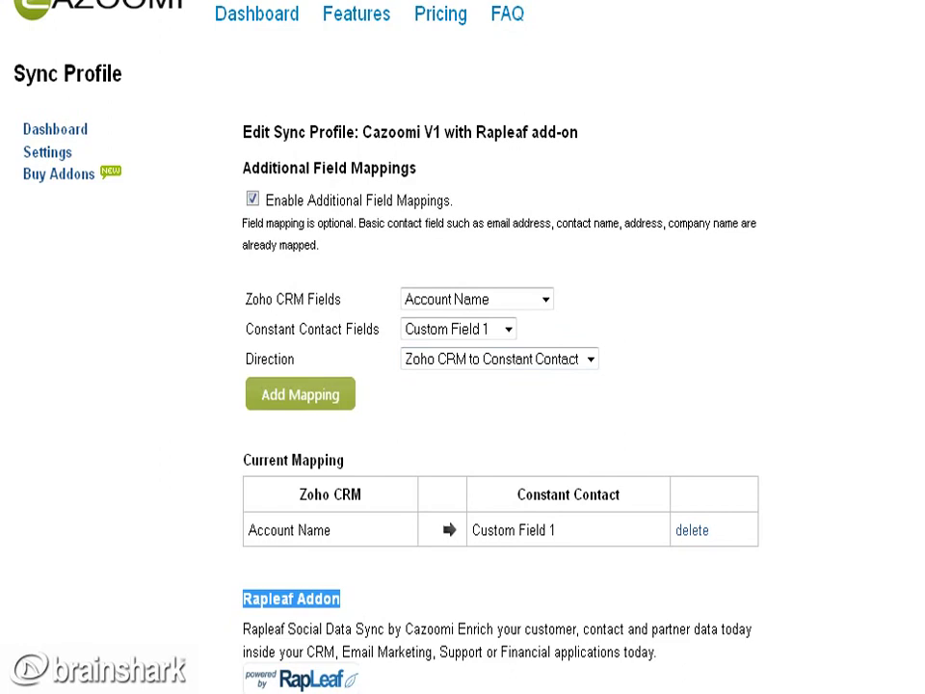
scroll(462, 346, down, 6)
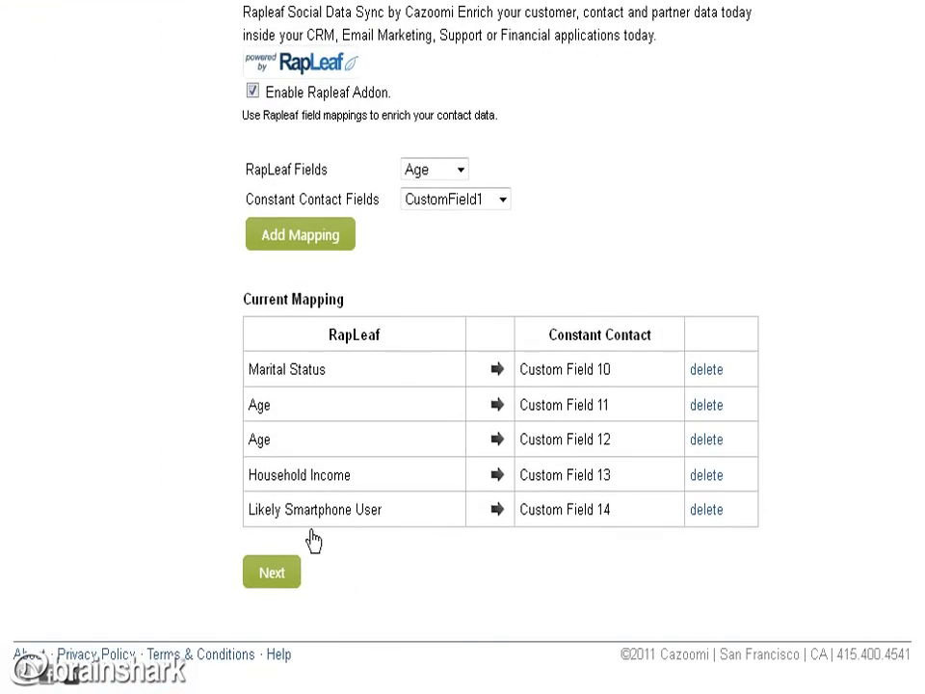
Re-enter the sync interval on the scheduling step, save the profile, and highlight the start-syncing prompt.
click(280, 572)
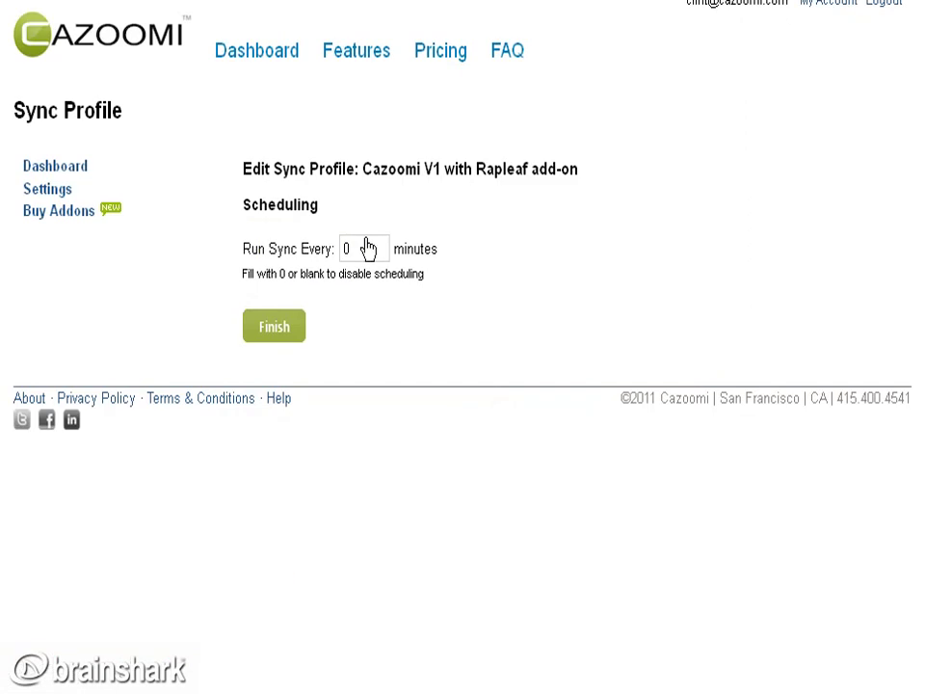
drag(369, 247, 330, 260)
text(15)
key(BackSpace)
key(BackSpace)
text(60)
key(BackSpace)
key(BackSpace)
click(278, 331)
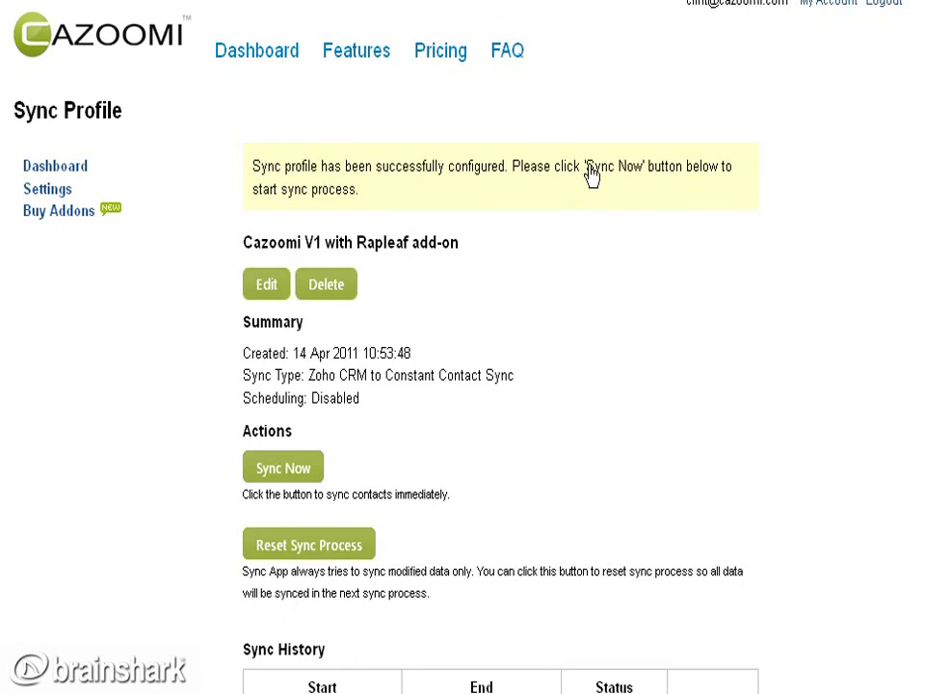
drag(586, 168, 641, 177)
Start the sync for the profile and toggle its log entries on and off.
click(279, 470)
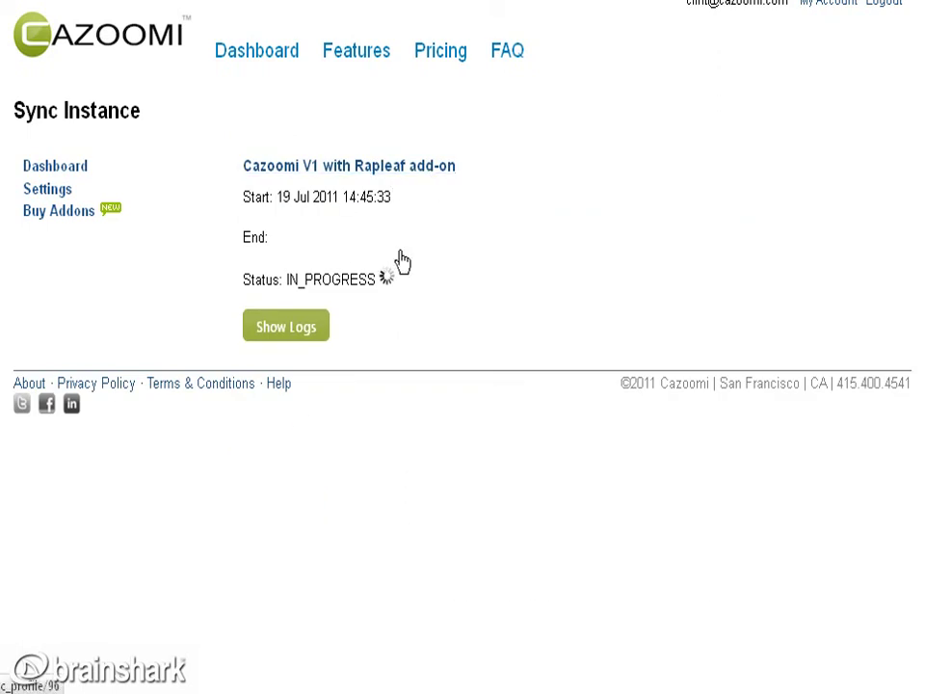
click(276, 338)
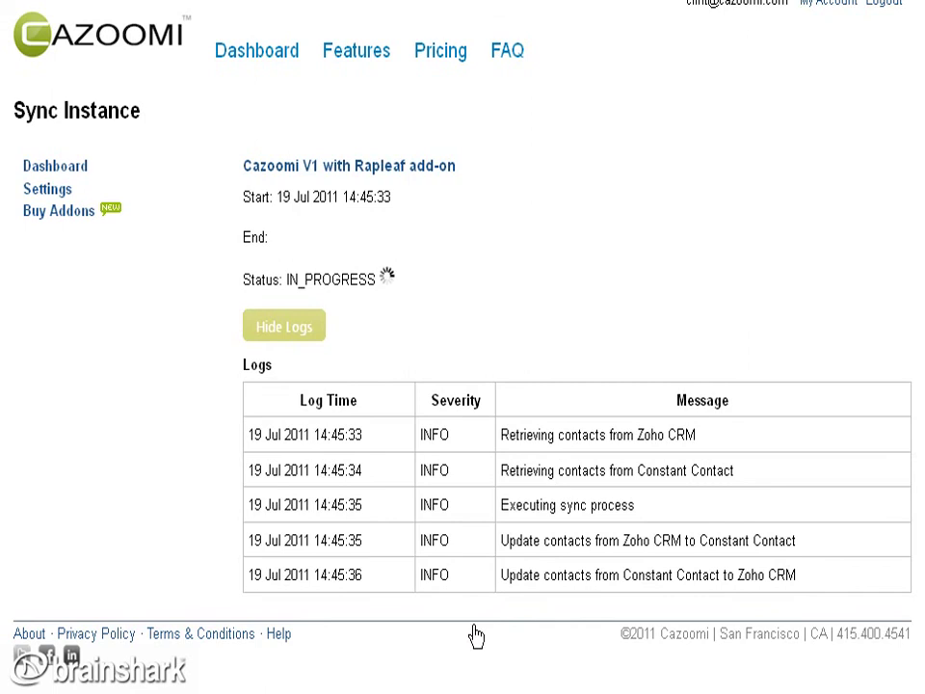
click(280, 328)
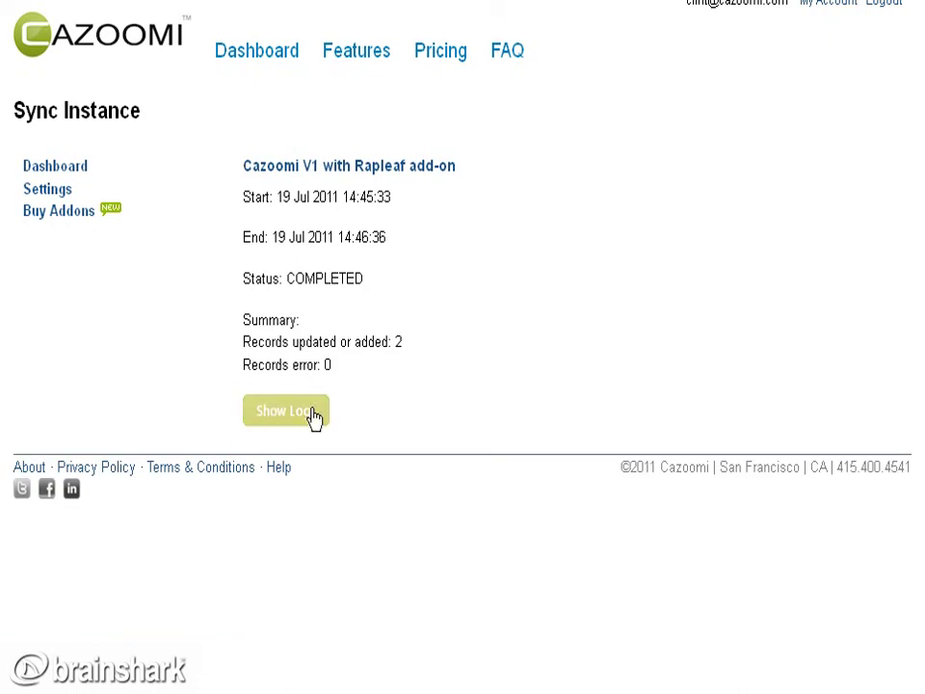
Review the completed run's logs (2 records updated, 0 errors), then go to Buy Addons.
click(312, 413)
scroll(463, 385, down, 4)
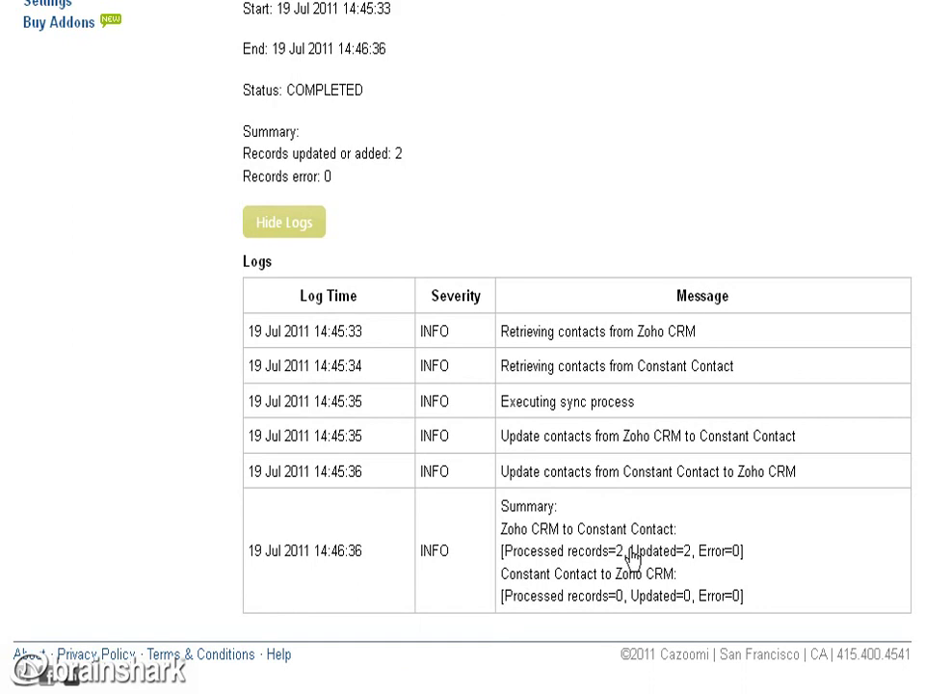
drag(628, 551, 676, 532)
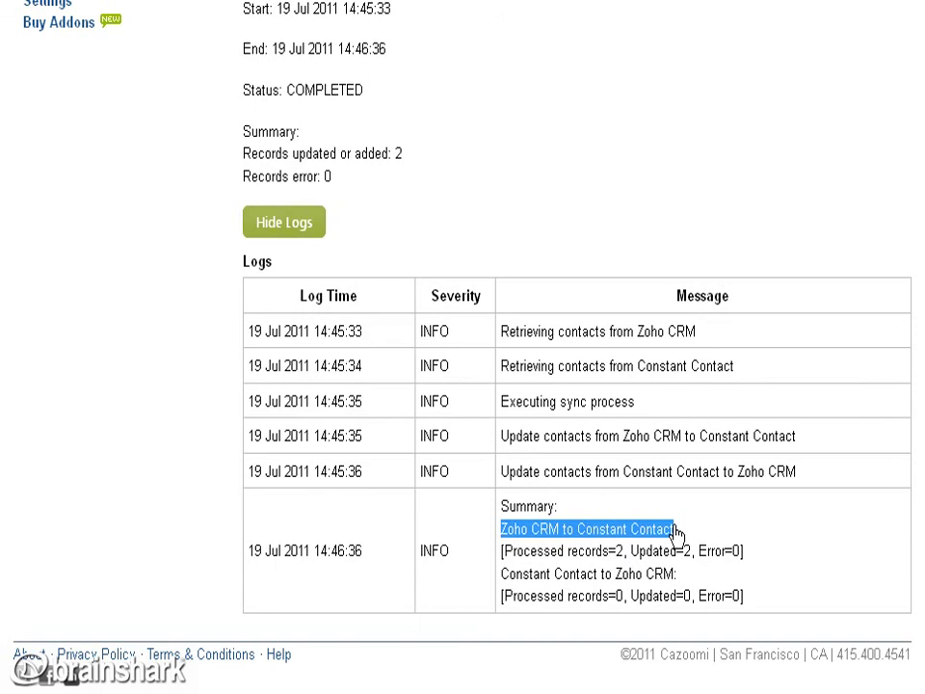
click(297, 231)
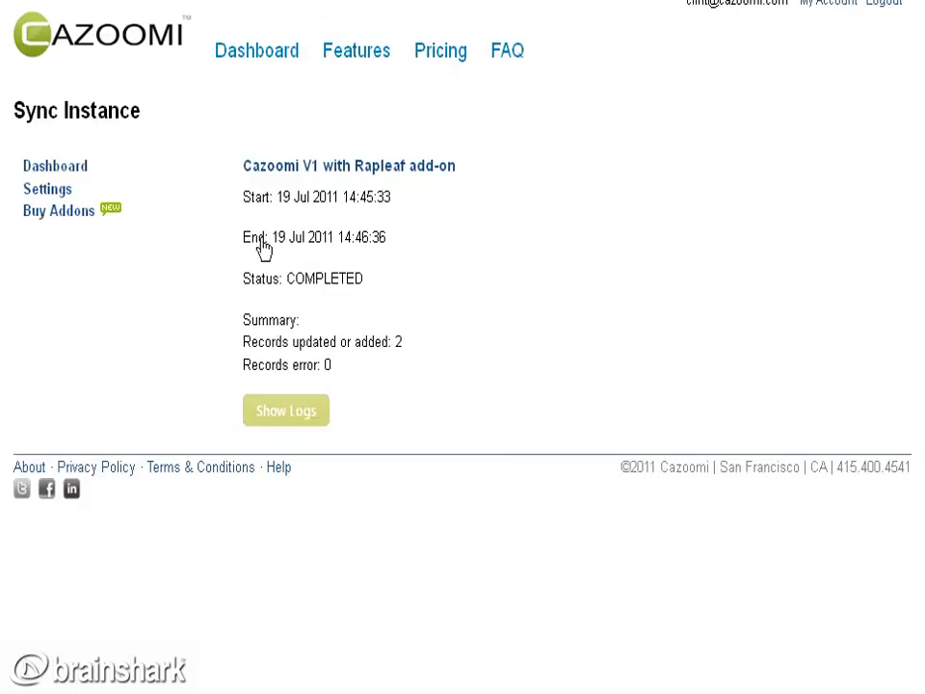
click(61, 216)
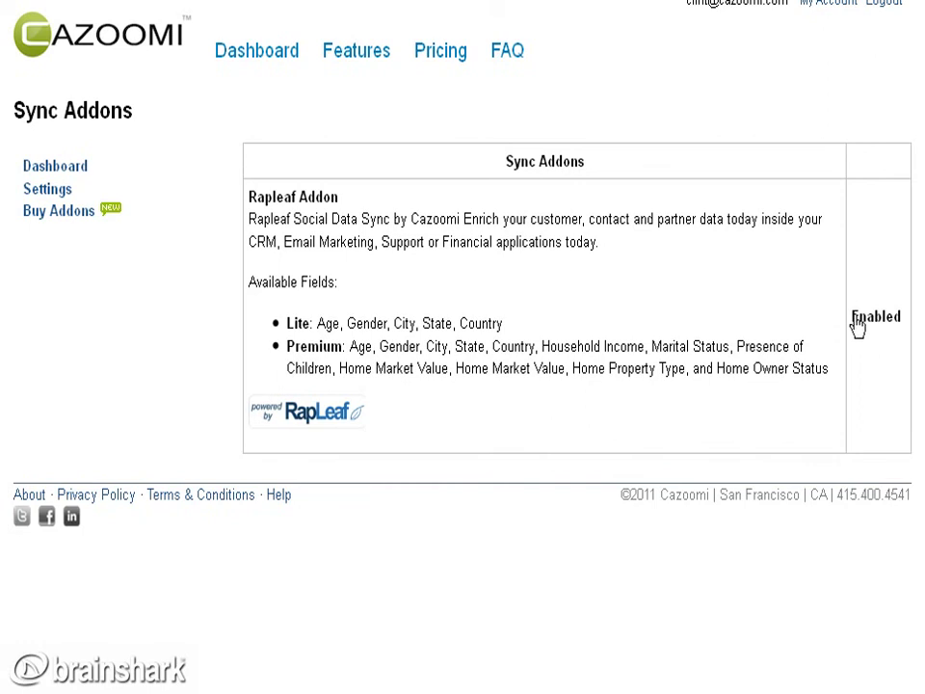
Confirm the Rapleaf Addon shows Enabled and open the Get Satisfaction community help site.
drag(853, 326, 904, 330)
click(278, 495)
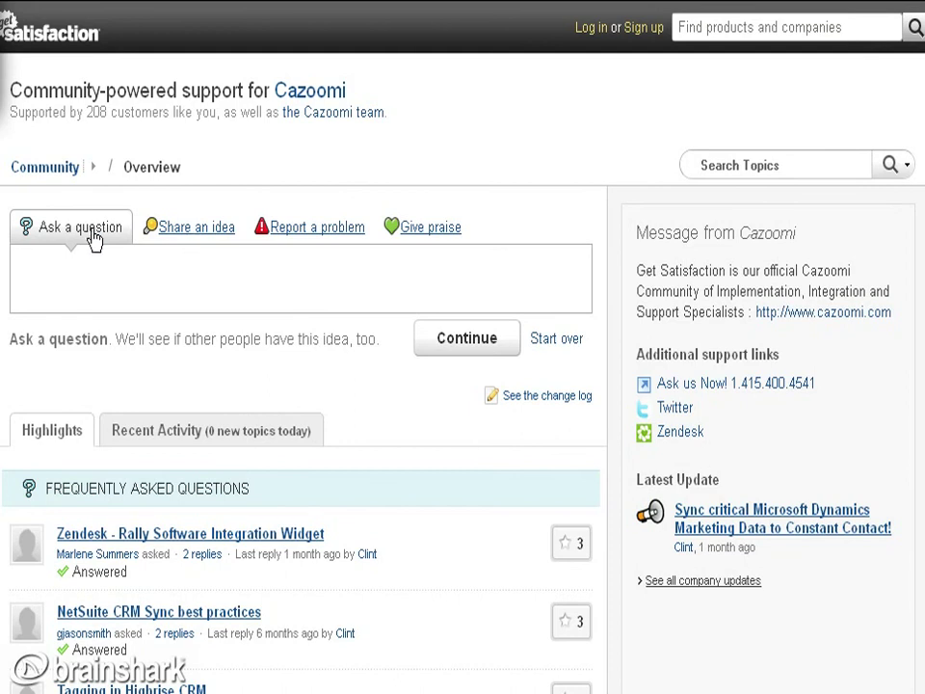
Enter the question 'Does the sync app sync campaign responses?' and list Recent Activity topics.
click(114, 269)
text(Doe)
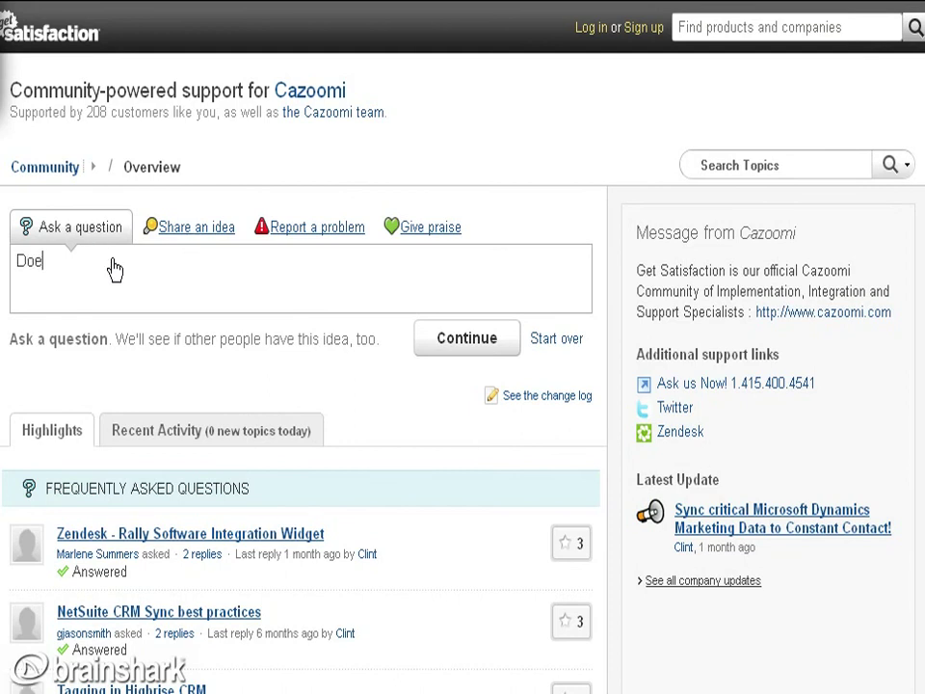
text(s the sync app)
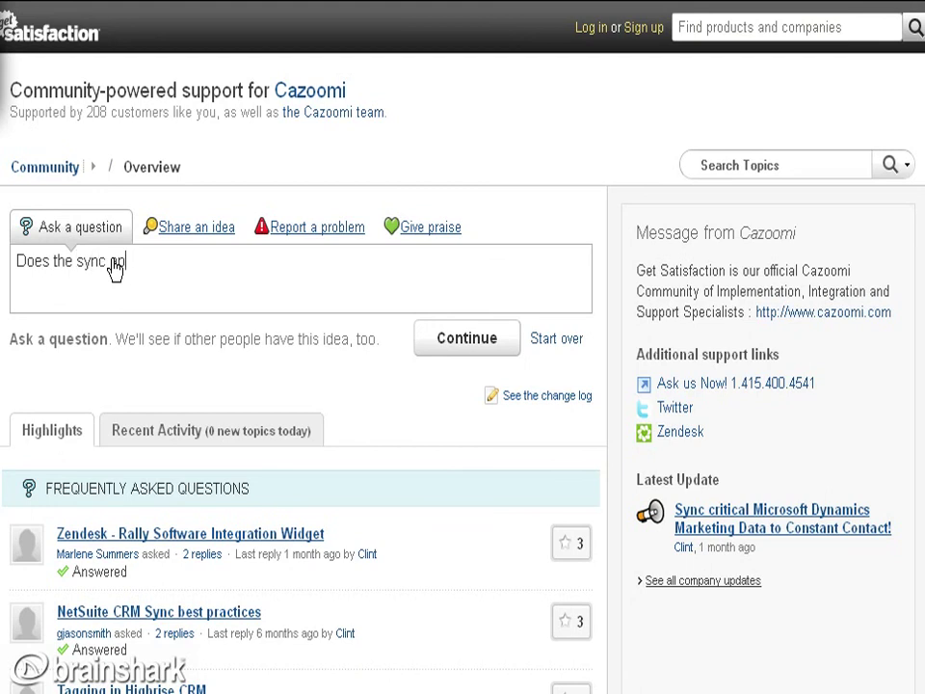
text( sync campain)
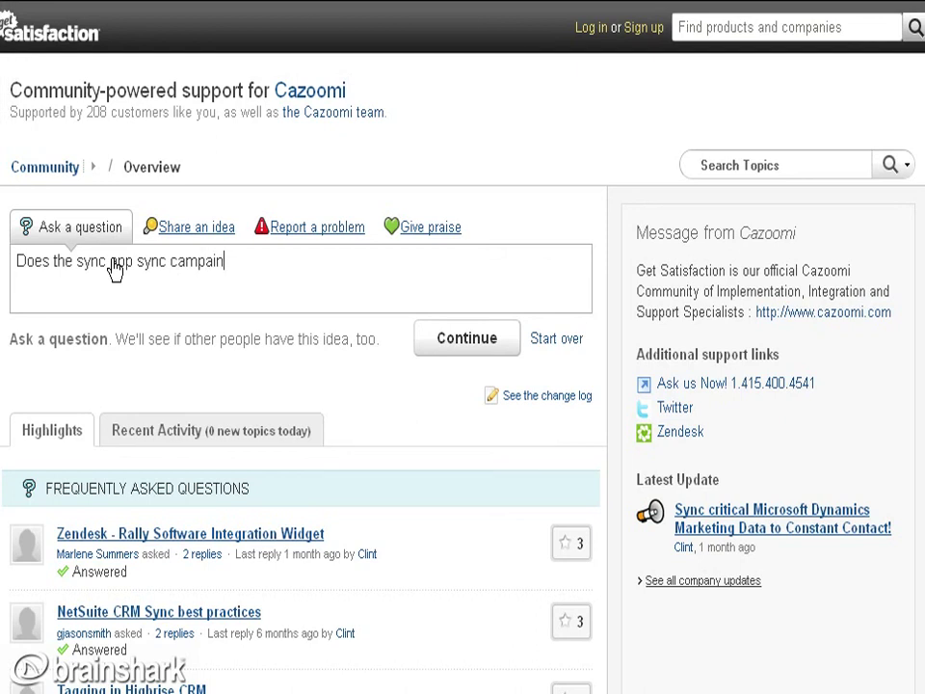
key(BackSpace)
text(gn responses?)
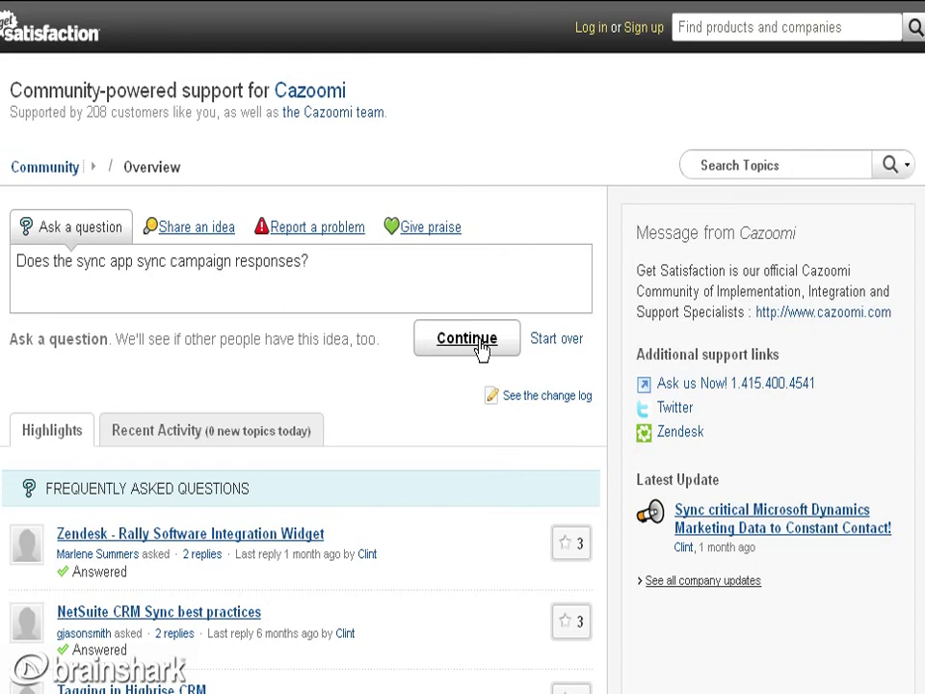
click(224, 437)
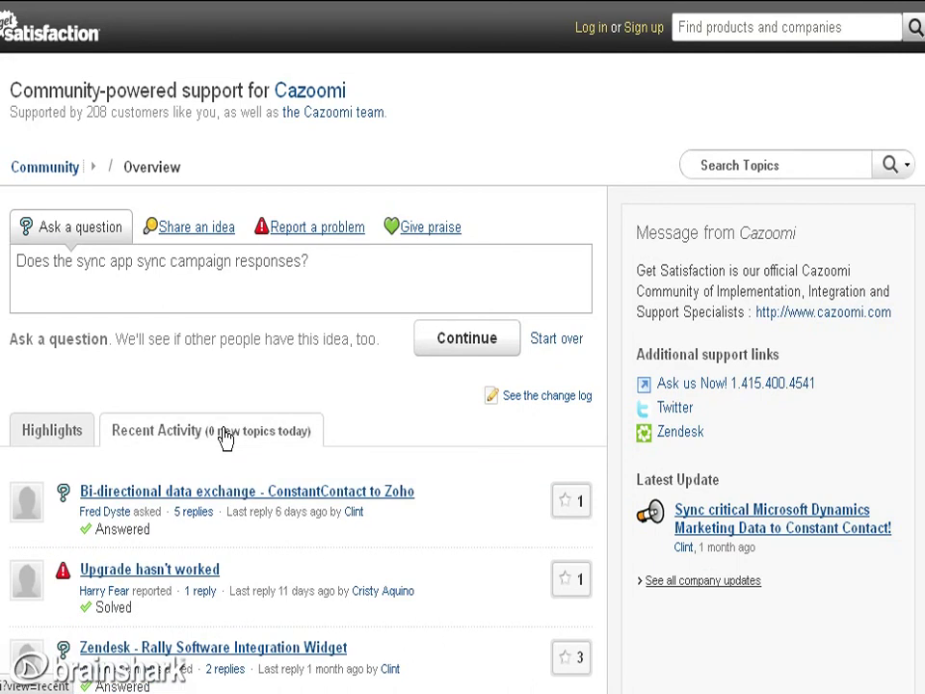
Open the 'Bi-directional data exchange - ConstantContact to Zoho' topic and read through its replies.
click(218, 493)
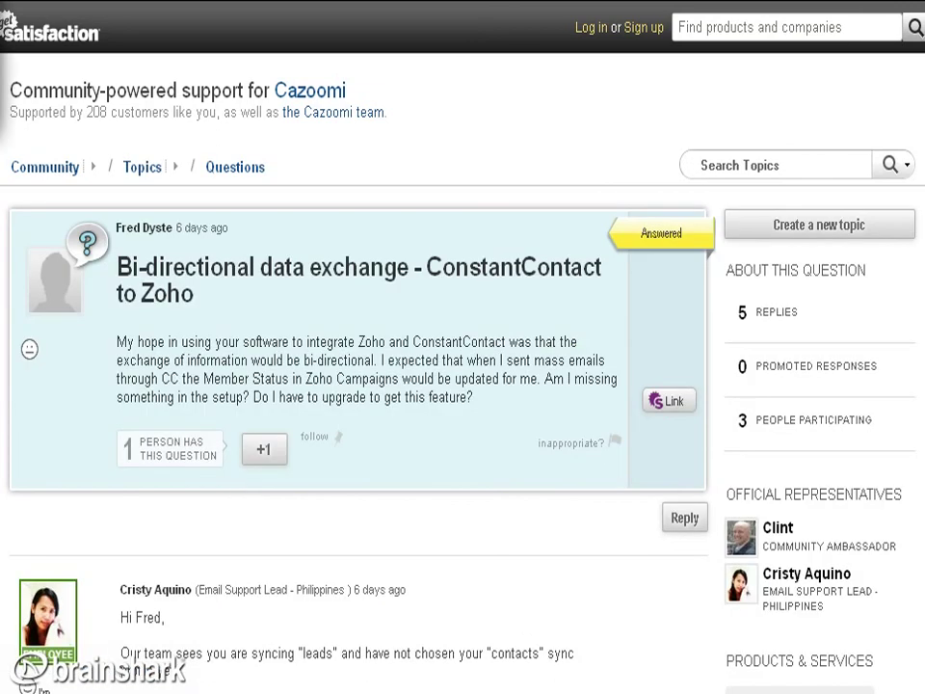
scroll(357, 347, down, 6)
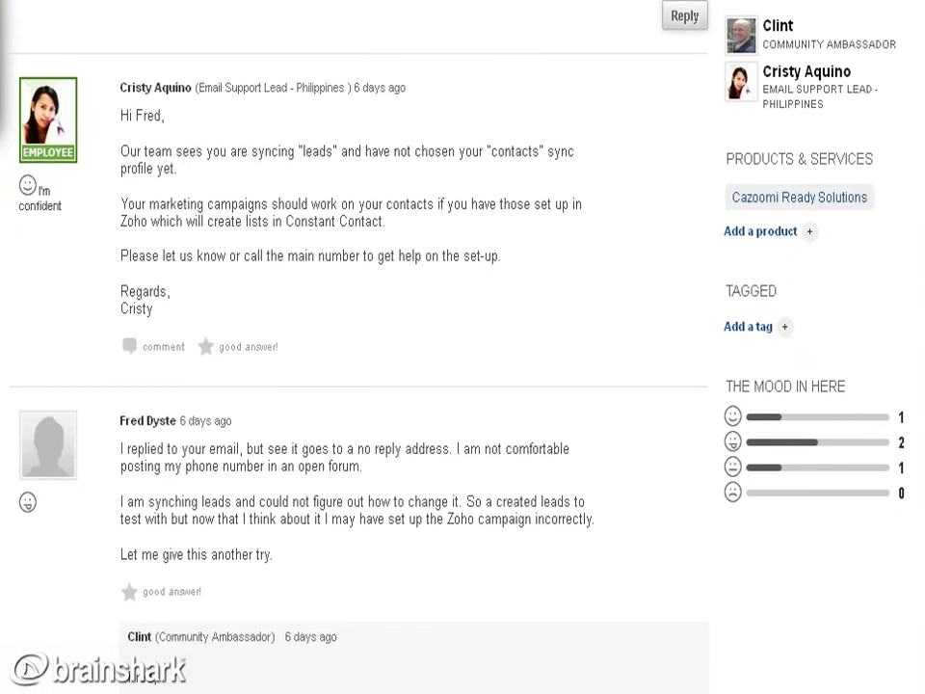
scroll(356, 347, down, 3)
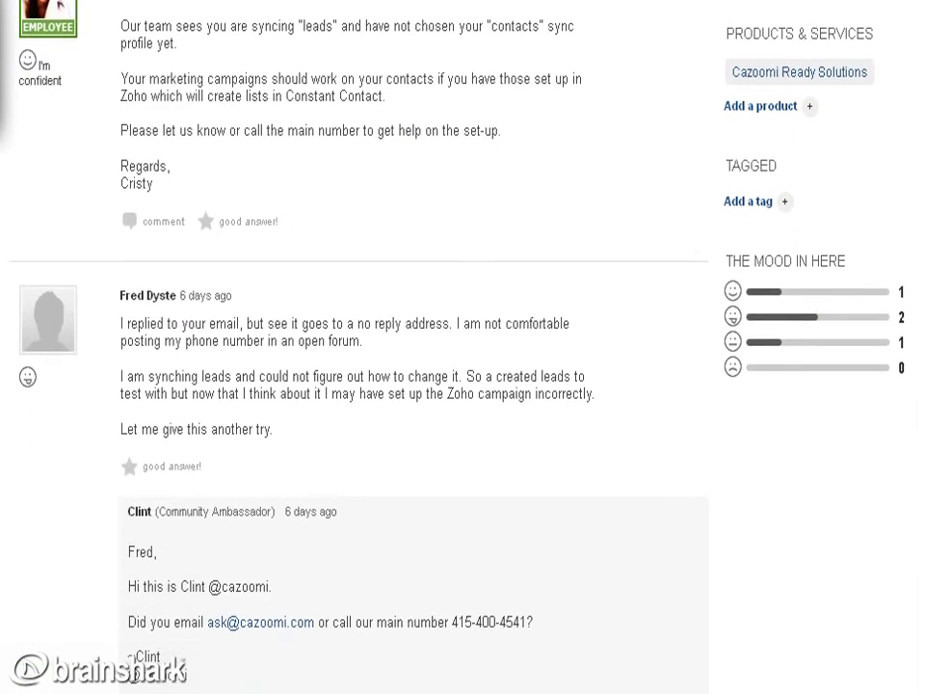
scroll(357, 347, down, 4)
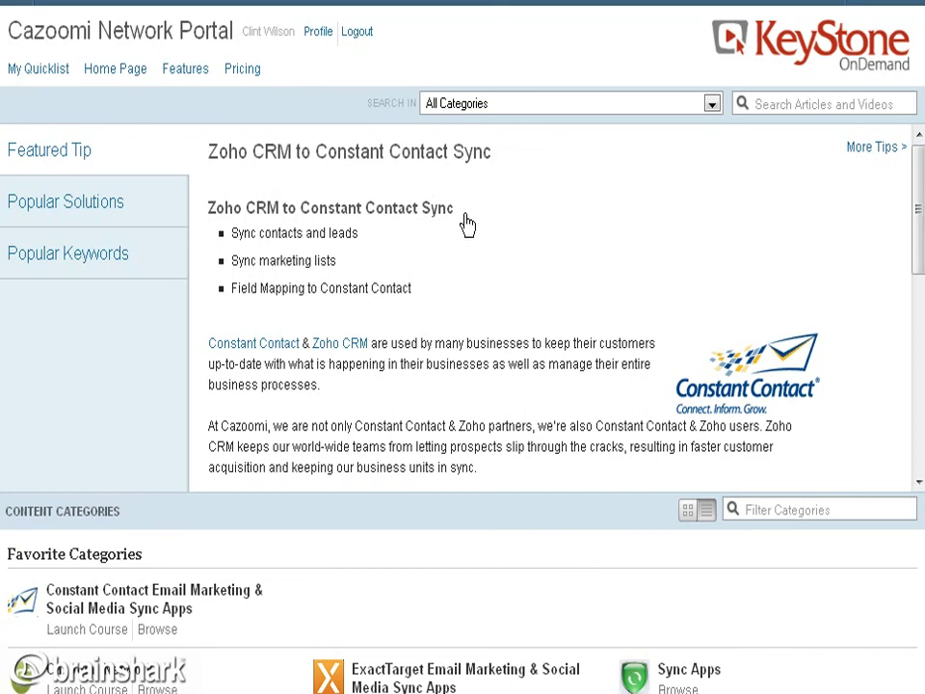
Highlight the 'Zoho CRM to Constant Contact Sync' featured tip, then go to the portal's Home Page.
drag(462, 213, 210, 221)
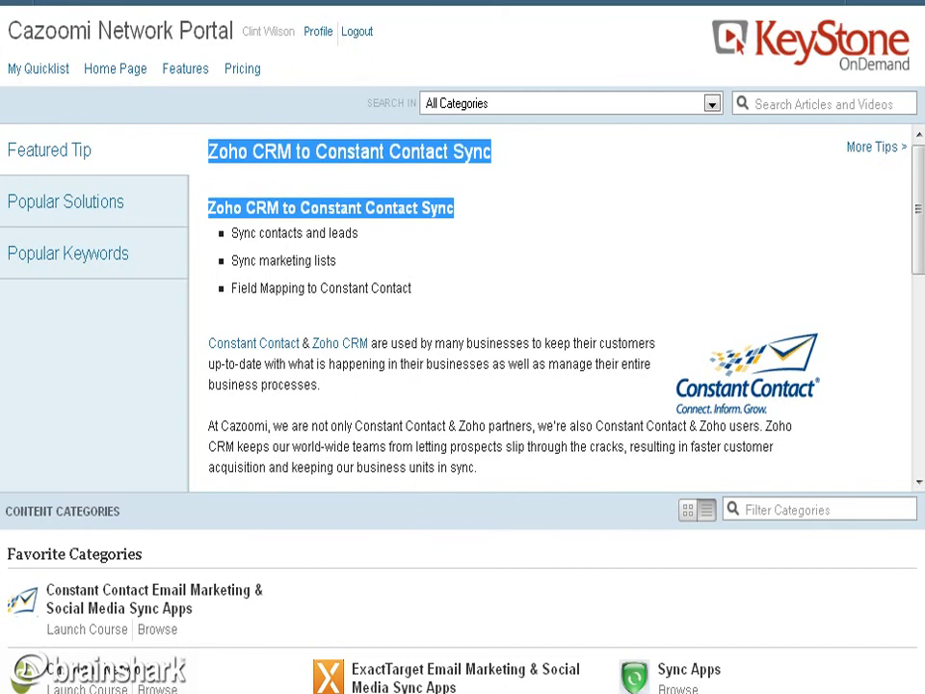
click(120, 76)
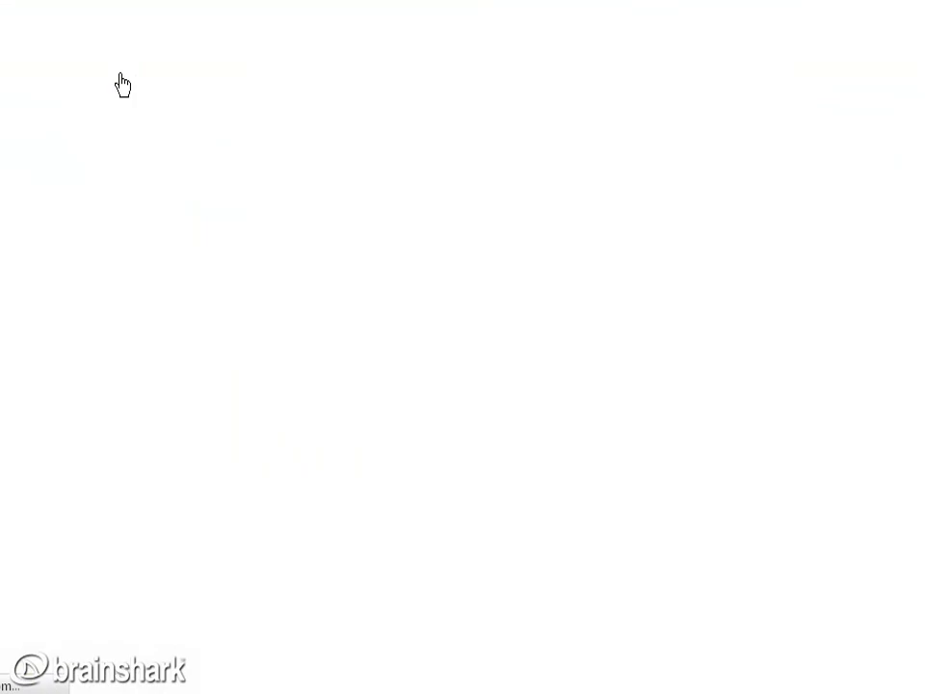